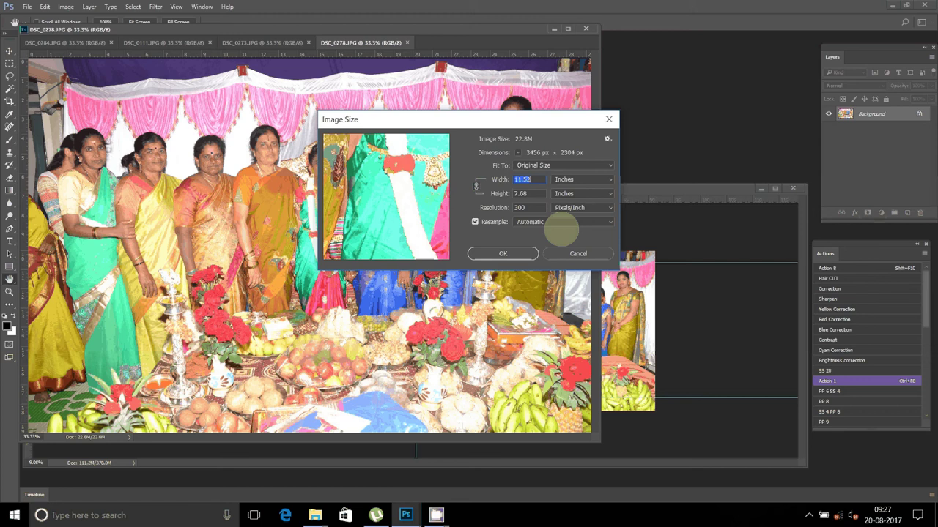
Apply the new size to DSC_0278, cut the whole photo and close it unsaved.
{"action": "key", "text": "Return"}
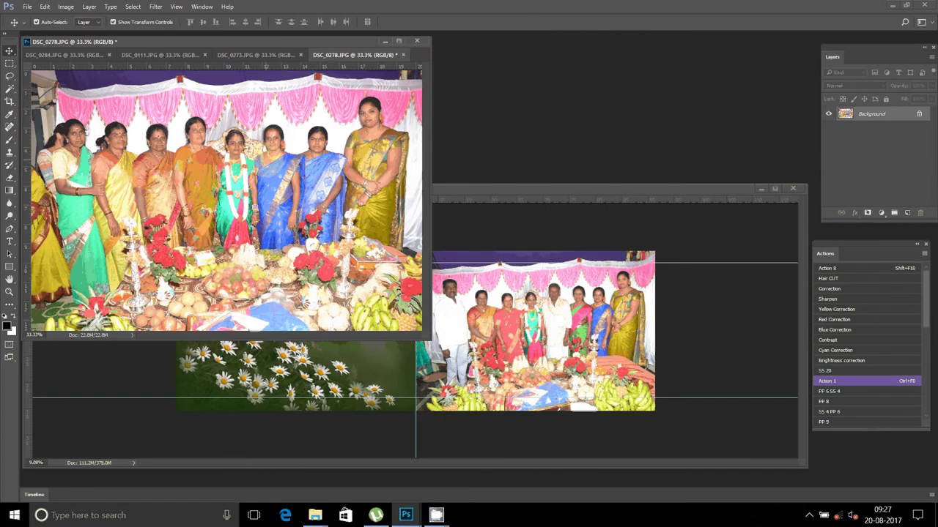
{"action": "key", "text": "ctrl+a"}
{"action": "key", "text": "ctrl+x"}
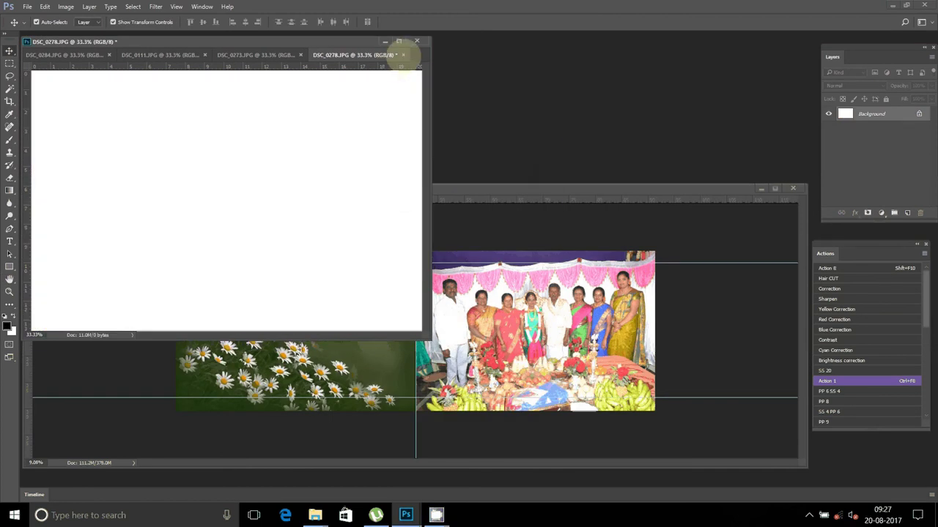
{"action": "left_click", "coordinate": [402, 55]}
{"action": "left_click", "coordinate": [472, 191]}
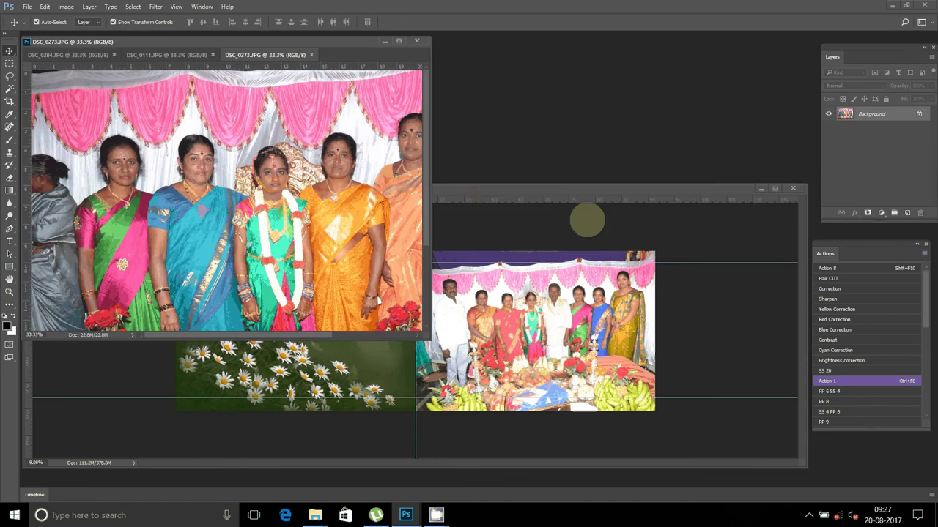
Paste the photo into 012.psd and position it at the left page's top-left corner.
{"action": "left_click", "coordinate": [587, 220]}
{"action": "left_click", "coordinate": [45, 7]}
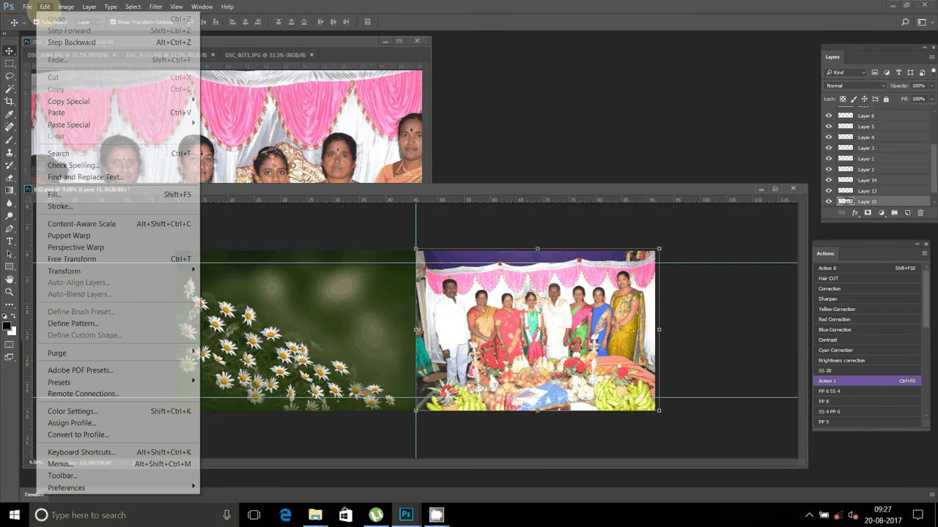
{"action": "key", "text": "ctrl+v"}
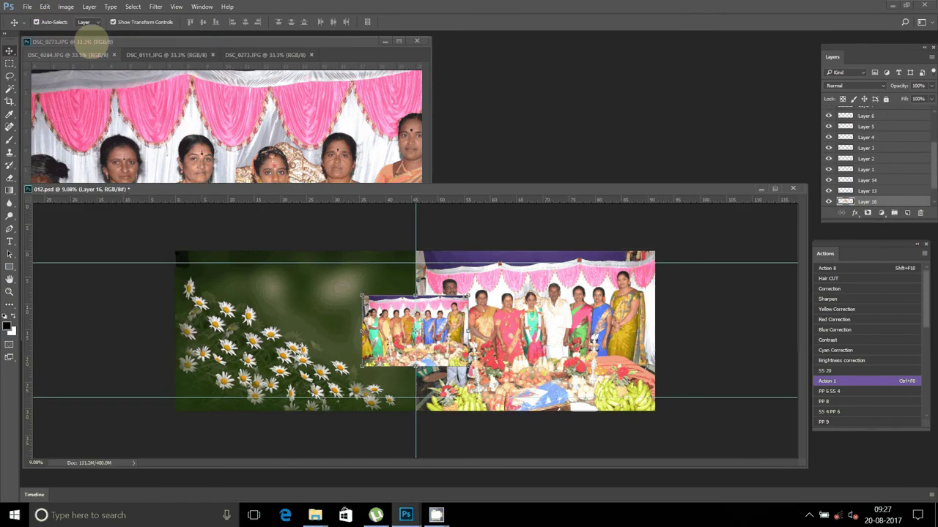
{"action": "mouse_move", "coordinate": [448, 318]}
{"action": "left_mouse_down"}
{"action": "mouse_move", "coordinate": [333, 277]}
{"action": "mouse_move", "coordinate": [274, 271]}
{"action": "left_mouse_up"}
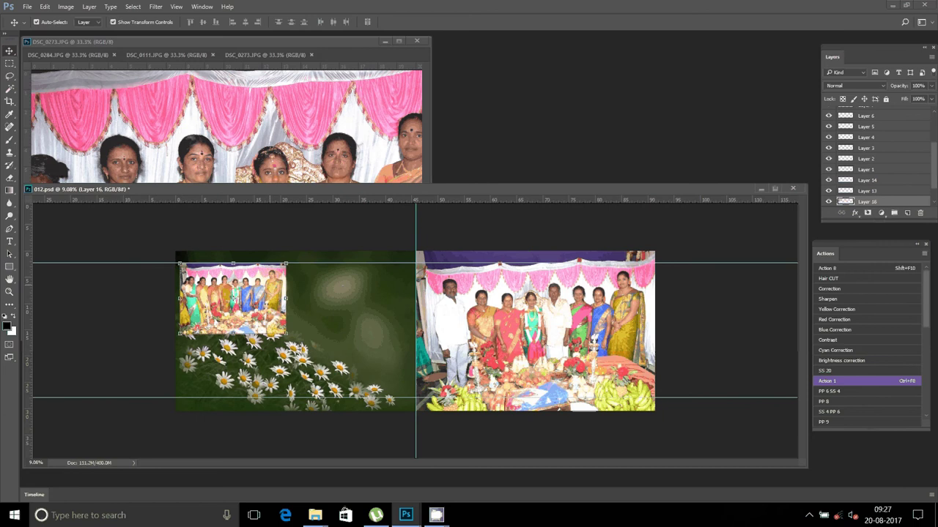
{"action": "left_click_drag", "start_coordinate": [240, 326], "coordinate": [244, 325]}
Resize the DSC_0273 photo to 8 inches wide.
{"action": "left_click", "coordinate": [272, 180]}
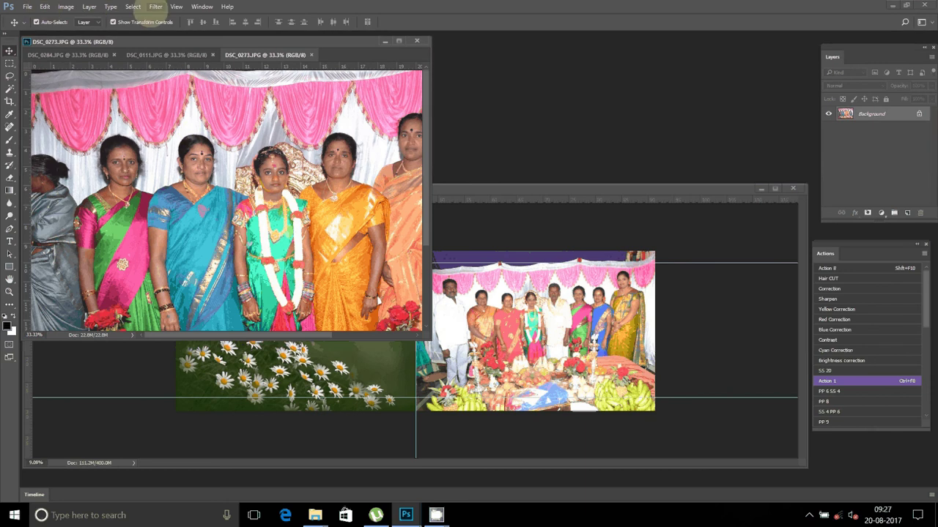
{"action": "left_click", "coordinate": [74, 8]}
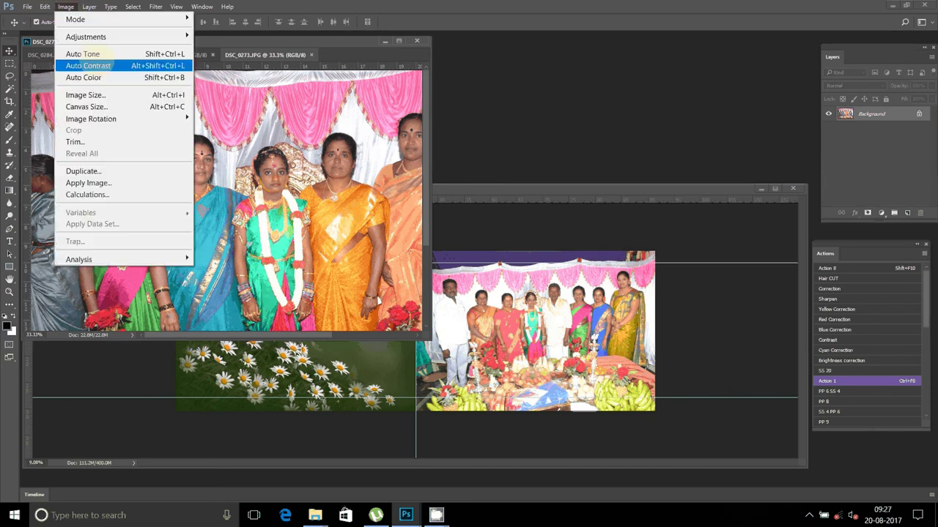
{"action": "left_click", "coordinate": [86, 95]}
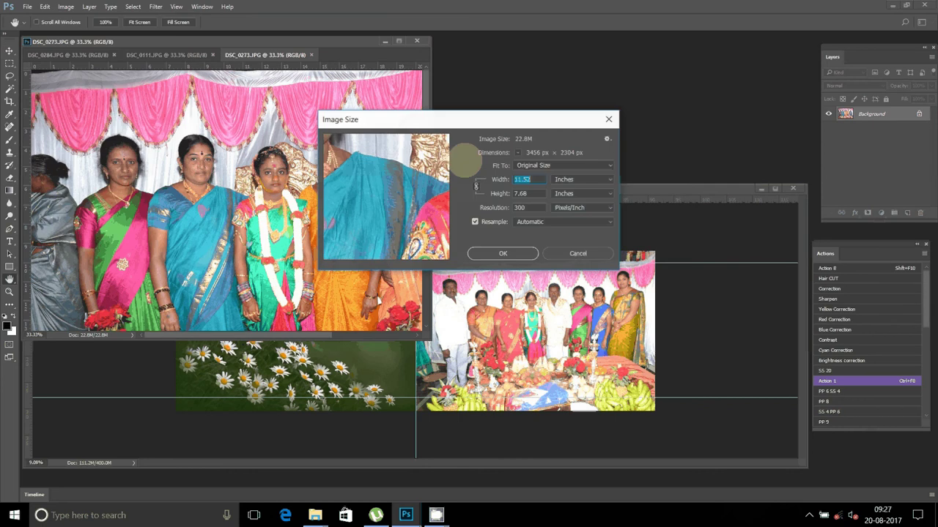
{"action": "type", "text": "8"}
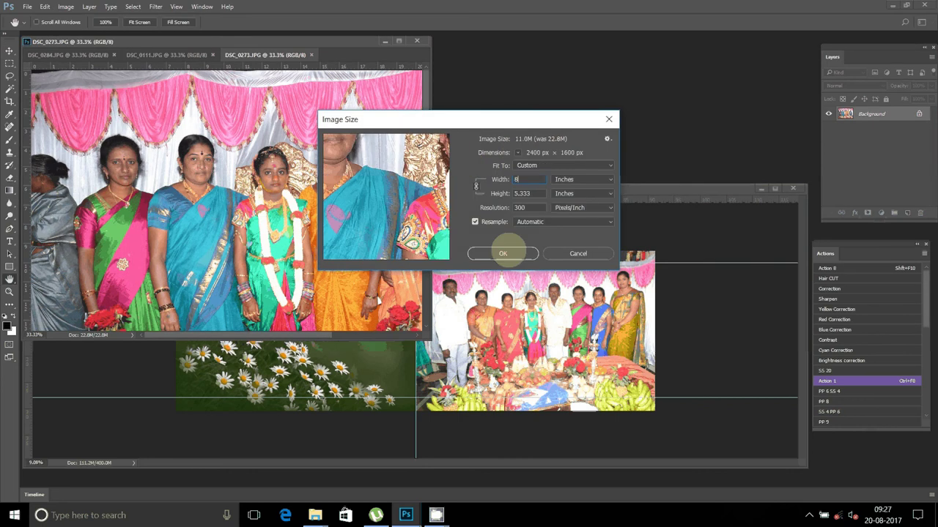
{"action": "left_click", "coordinate": [502, 254]}
{"action": "key", "text": "v"}
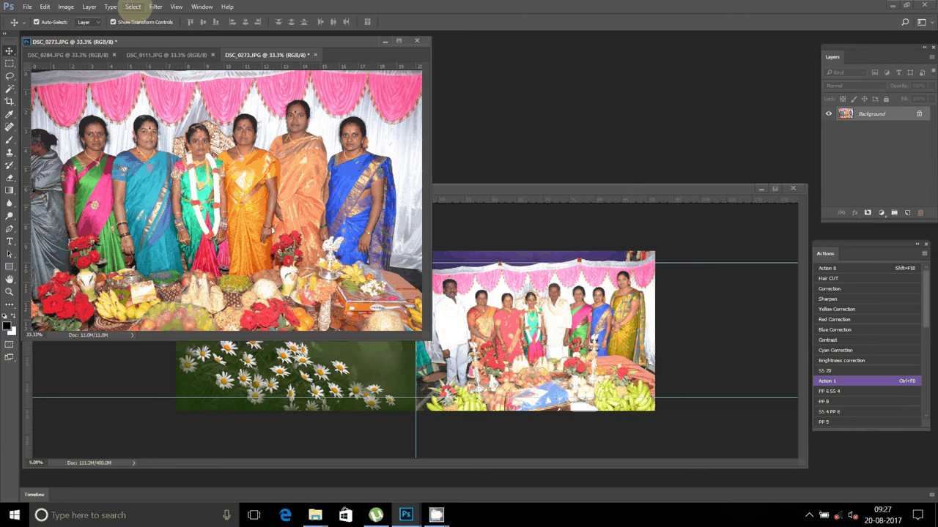
Cut the entire DSC_0273 photo and close the document without saving.
{"action": "left_click", "coordinate": [132, 7]}
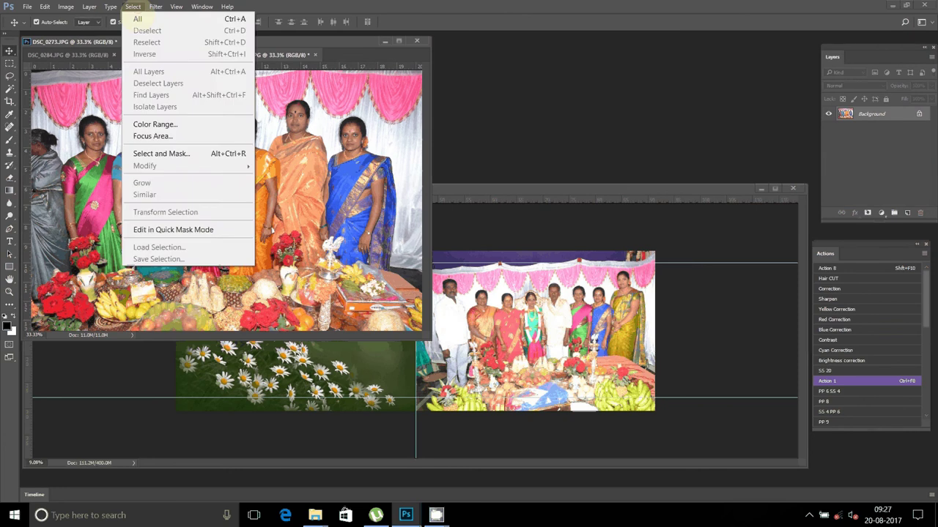
{"action": "left_click", "coordinate": [52, 15]}
{"action": "left_click", "coordinate": [45, 7]}
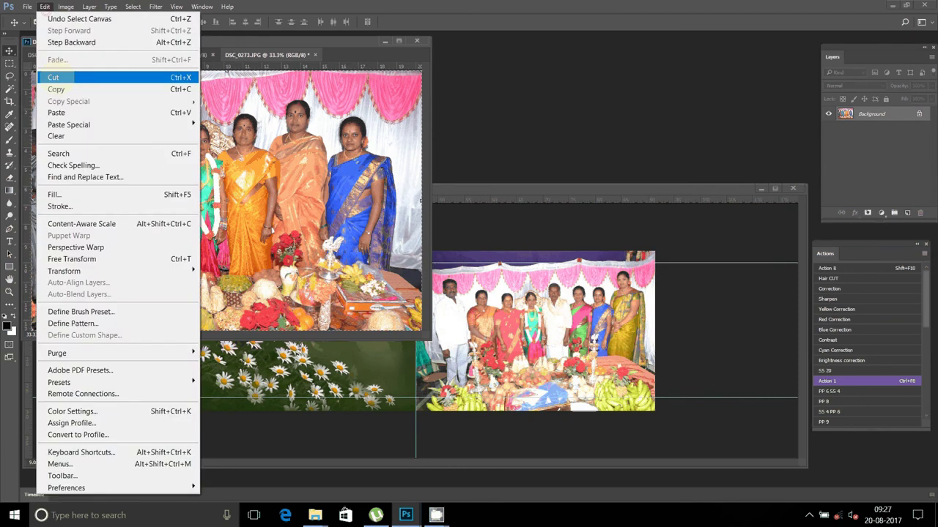
{"action": "left_click", "coordinate": [53, 77]}
{"action": "left_click", "coordinate": [315, 55]}
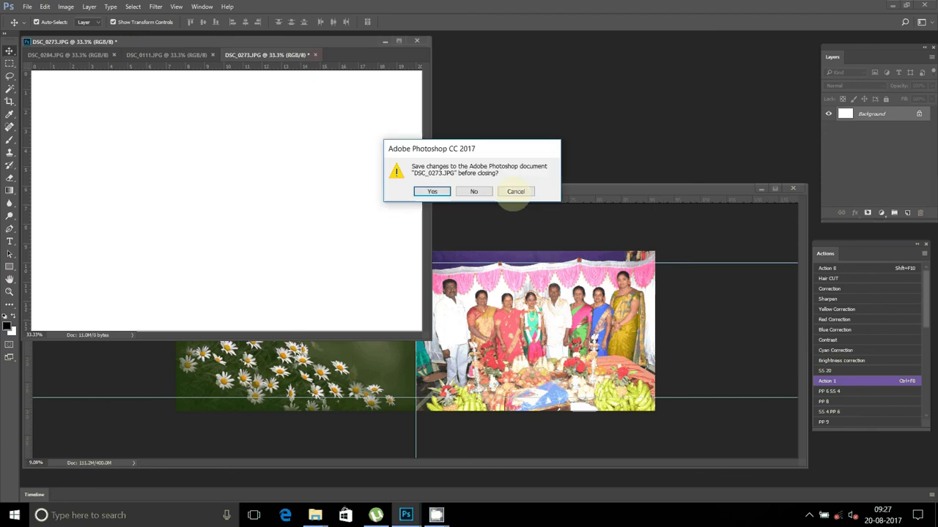
{"action": "left_click", "coordinate": [484, 192]}
Paste the DSC_0273 photo into 012.psd and place it right of the first photo.
{"action": "left_click", "coordinate": [486, 193]}
{"action": "key", "text": "ctrl+v"}
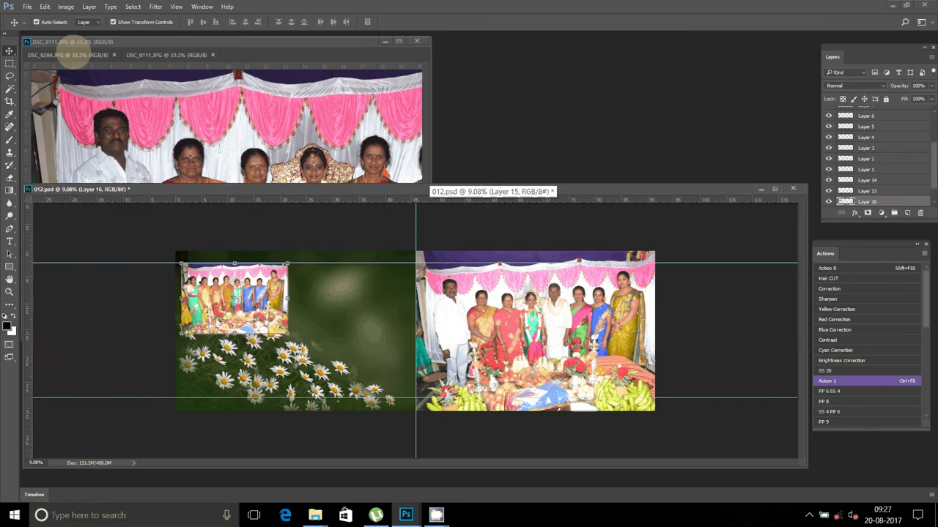
{"action": "left_click", "coordinate": [45, 7]}
{"action": "left_click", "coordinate": [110, 112]}
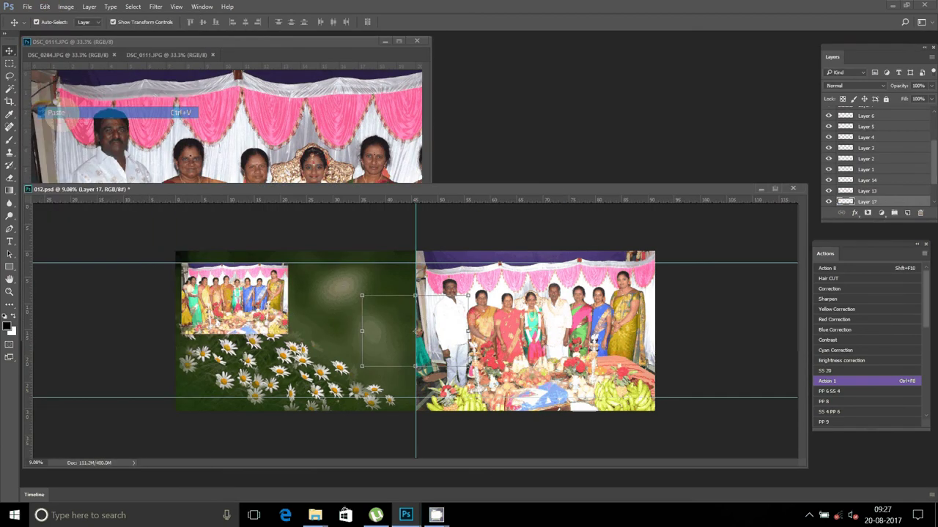
{"action": "left_click_drag", "start_coordinate": [392, 304], "coordinate": [328, 262]}
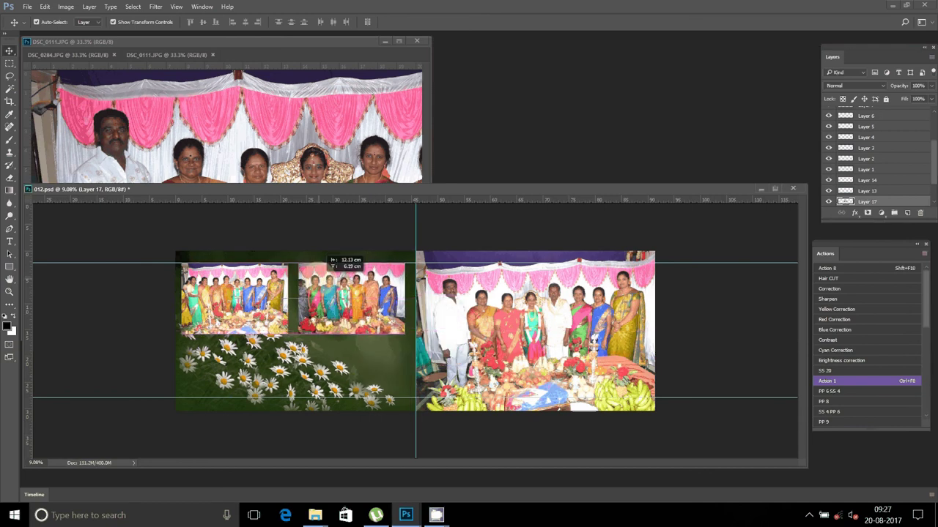
{"action": "left_click", "coordinate": [115, 126]}
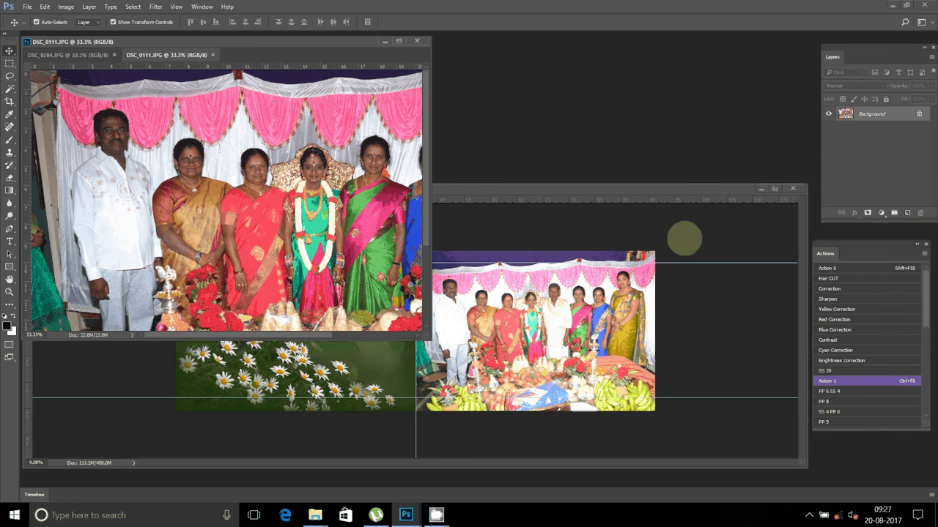
Auto-adjust DSC_0111's tones and resize it to 8 inches wide.
{"action": "key", "text": "ctrl+F8"}
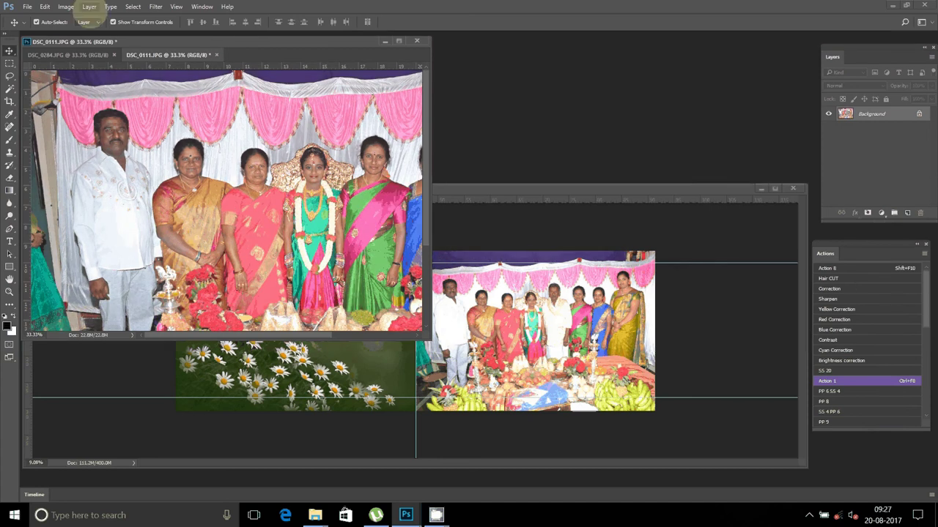
{"action": "left_click", "coordinate": [66, 6]}
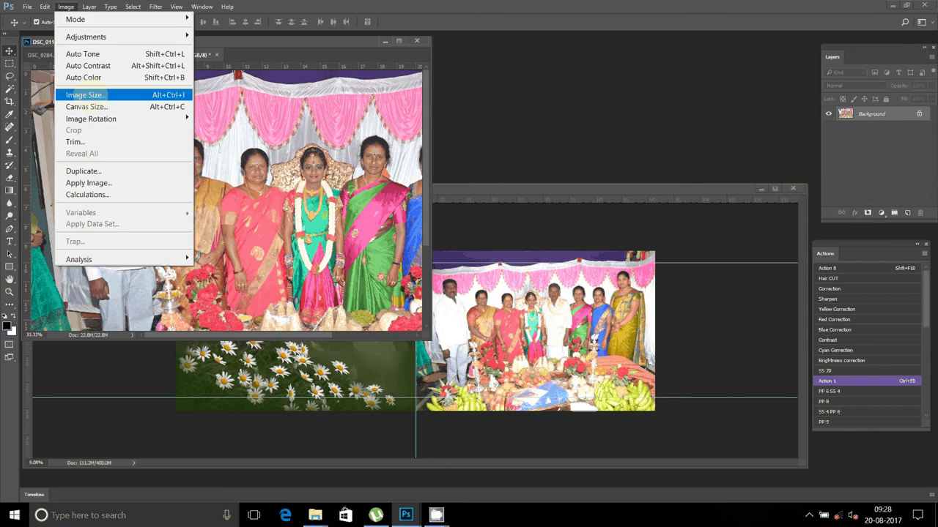
{"action": "left_click", "coordinate": [97, 94]}
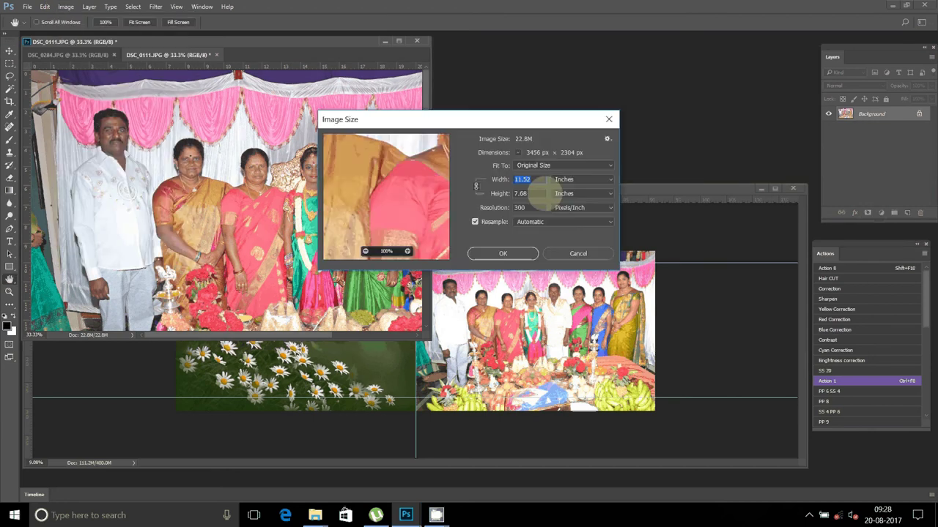
{"action": "type", "text": "8"}
{"action": "left_click", "coordinate": [513, 257]}
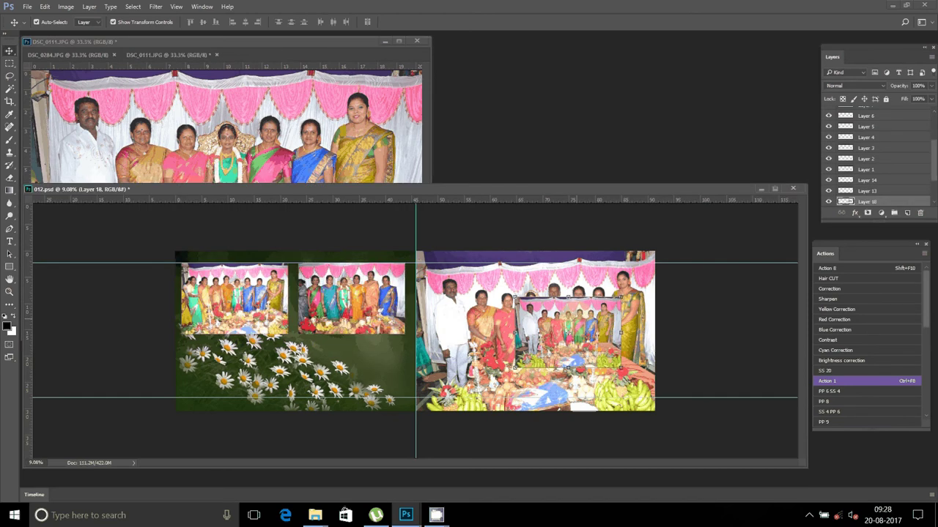
Drag the DSC_0111 photo into 012.psd's bottom-left slot below the first photo.
{"action": "left_click_drag", "start_coordinate": [590, 296], "coordinate": [257, 333]}
{"action": "left_click", "coordinate": [260, 293]}
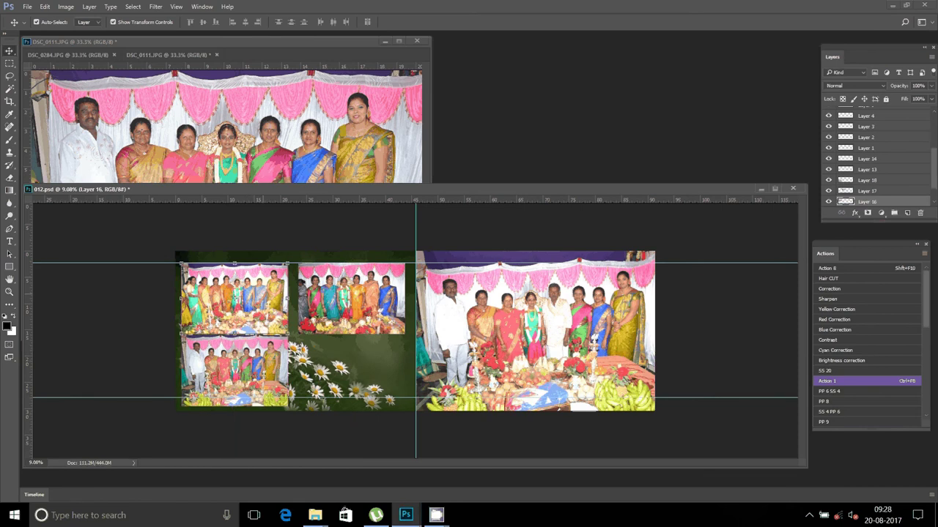
{"action": "left_click", "coordinate": [235, 367]}
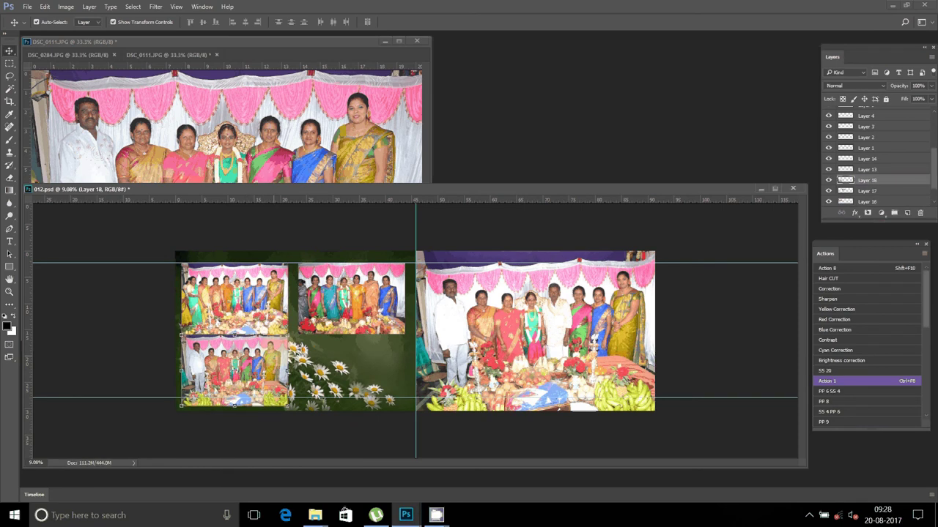
{"action": "left_click", "coordinate": [200, 58]}
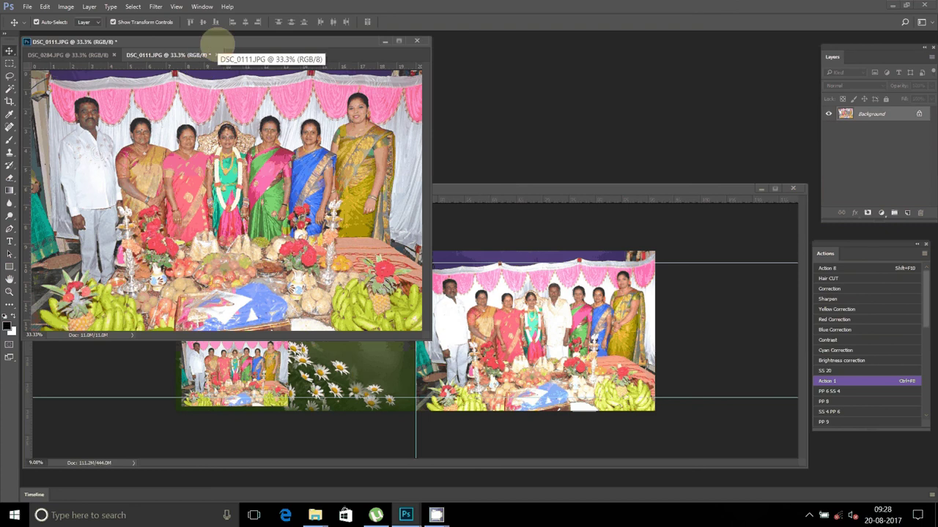
Close DSC_0111 without saving and check DSC_0284's image size.
{"action": "left_click", "coordinate": [216, 55]}
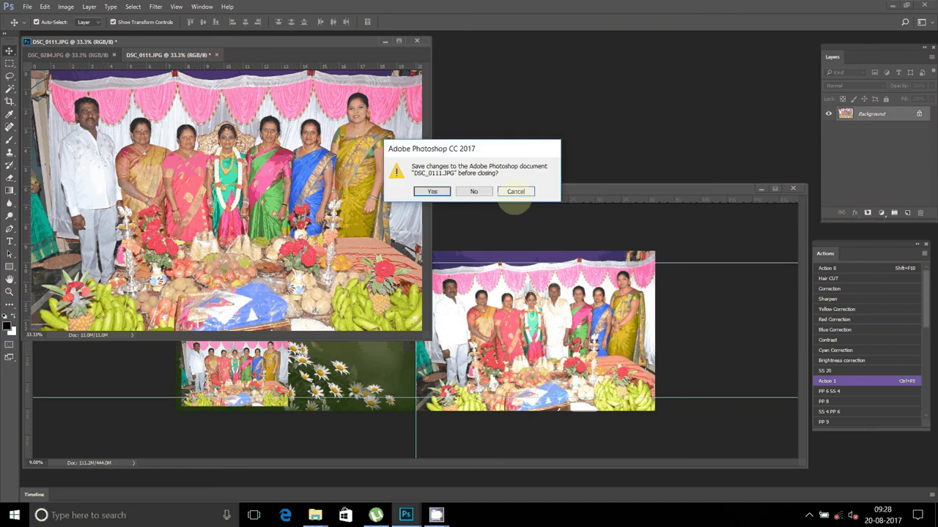
{"action": "left_click", "coordinate": [473, 192]}
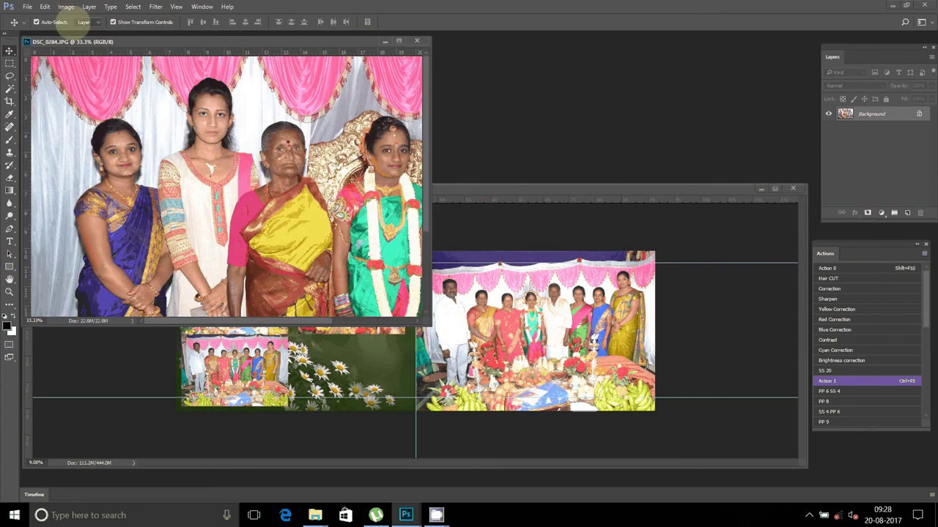
{"action": "left_click", "coordinate": [66, 7]}
{"action": "left_click", "coordinate": [85, 95]}
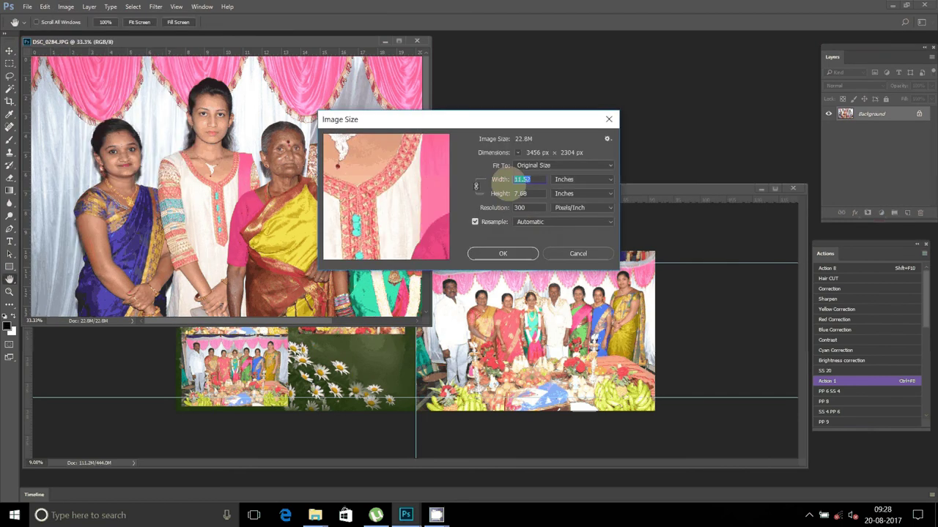
{"action": "key", "text": "Return"}
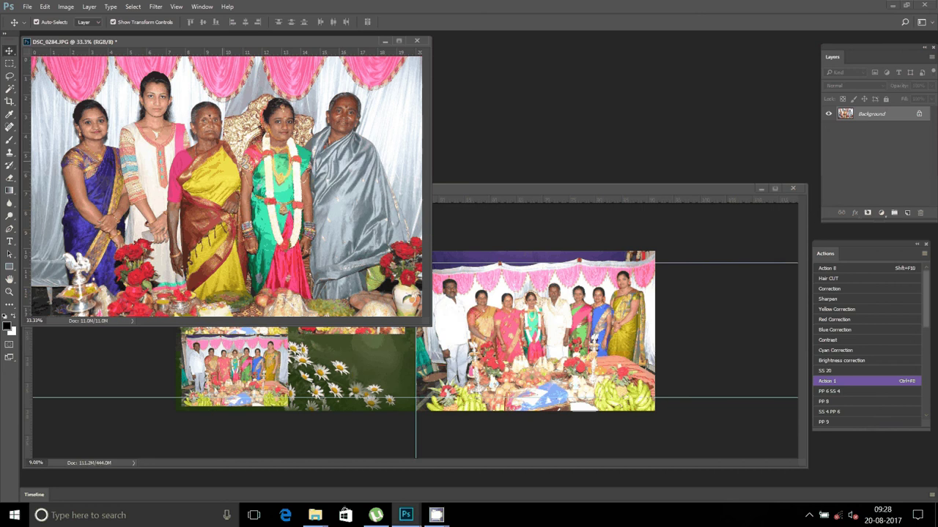
Drag DSC_0284 into the lower-right grid slot, then close it unsaved.
{"action": "mouse_move", "coordinate": [220, 183]}
{"action": "left_mouse_down"}
{"action": "mouse_move", "coordinate": [367, 344]}
{"action": "mouse_move", "coordinate": [366, 335]}
{"action": "left_mouse_up"}
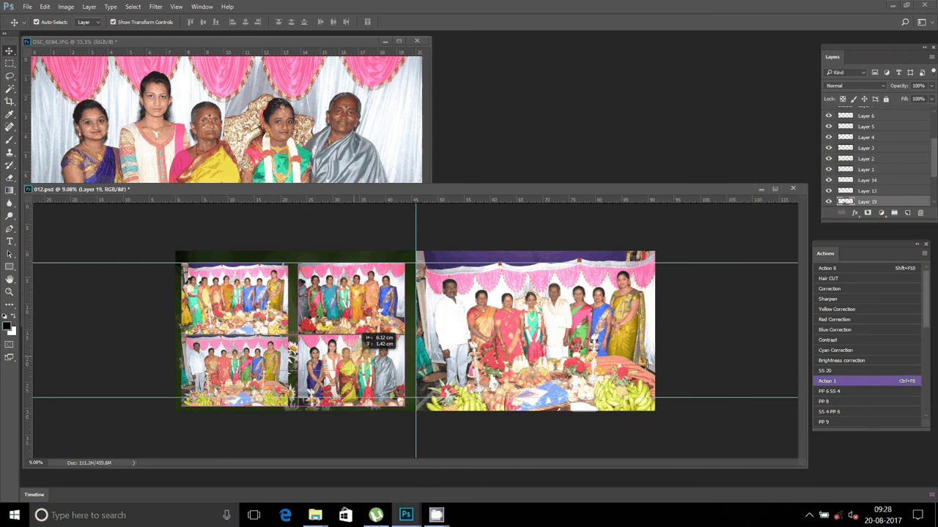
{"action": "left_click", "coordinate": [422, 38]}
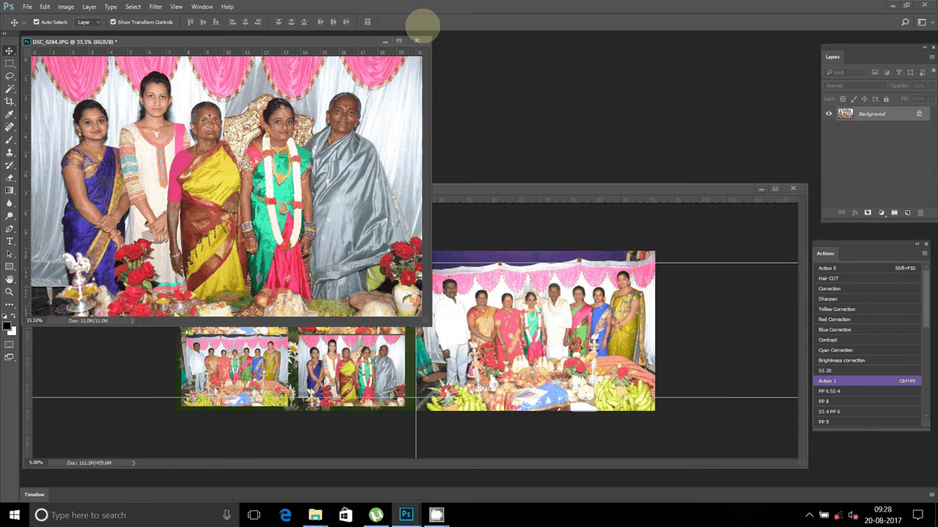
{"action": "left_click", "coordinate": [417, 41]}
{"action": "left_click", "coordinate": [434, 192]}
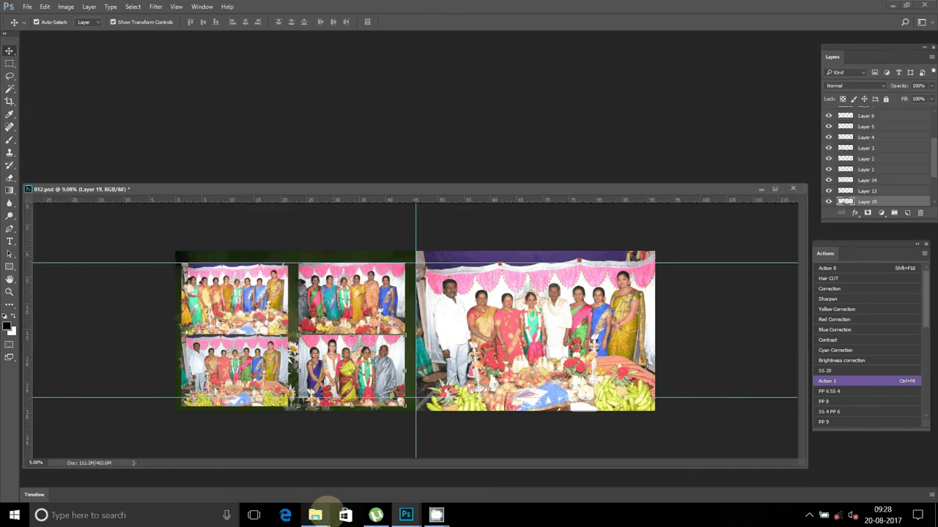
{"action": "mouse_move", "coordinate": [315, 515]}
{"action": "left_click", "coordinate": [364, 431]}
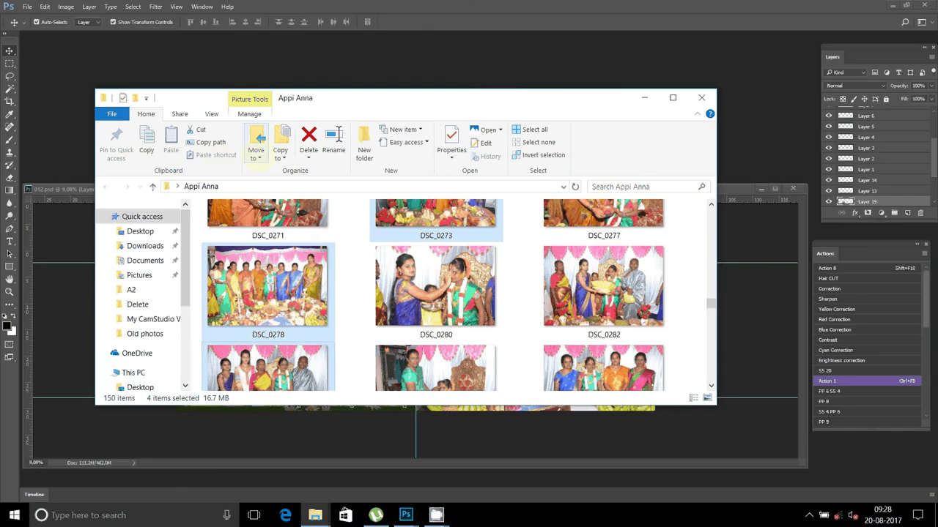
{"action": "left_click", "coordinate": [256, 150]}
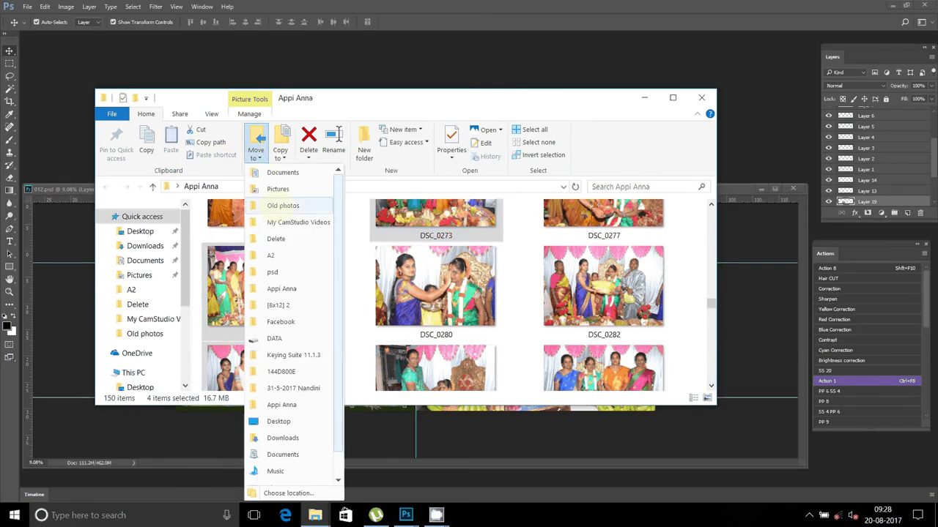
{"action": "left_click", "coordinate": [276, 239]}
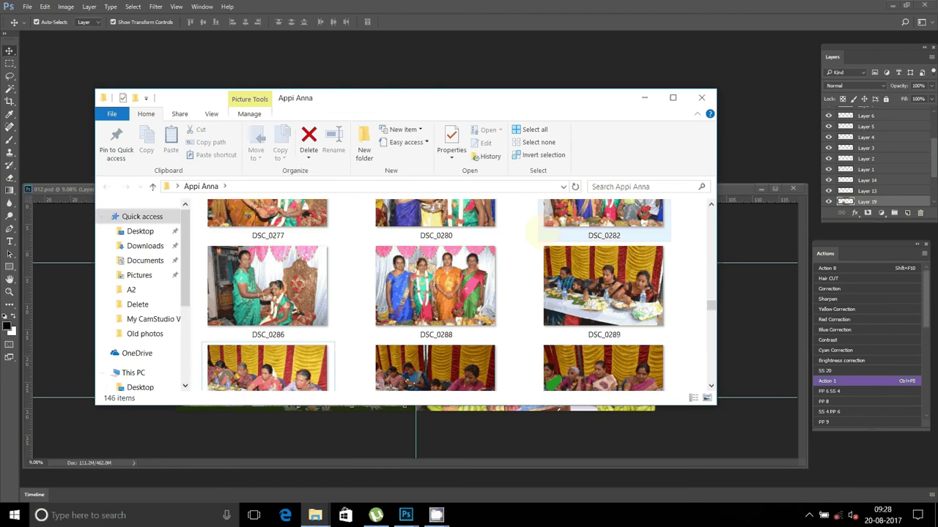
{"action": "left_click", "coordinate": [328, 170]}
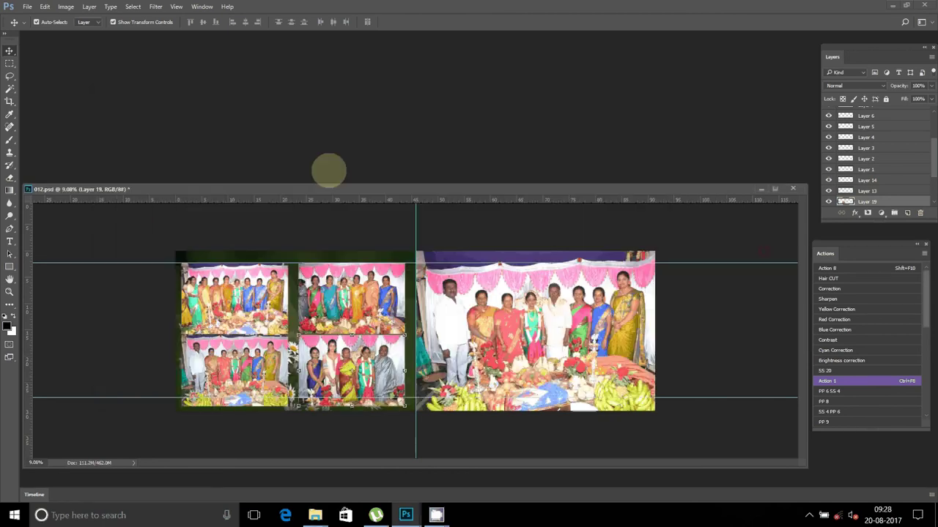
Add a gradient-filled Stroke effect to Layer 16, the top-left photo.
{"action": "left_click", "coordinate": [333, 300]}
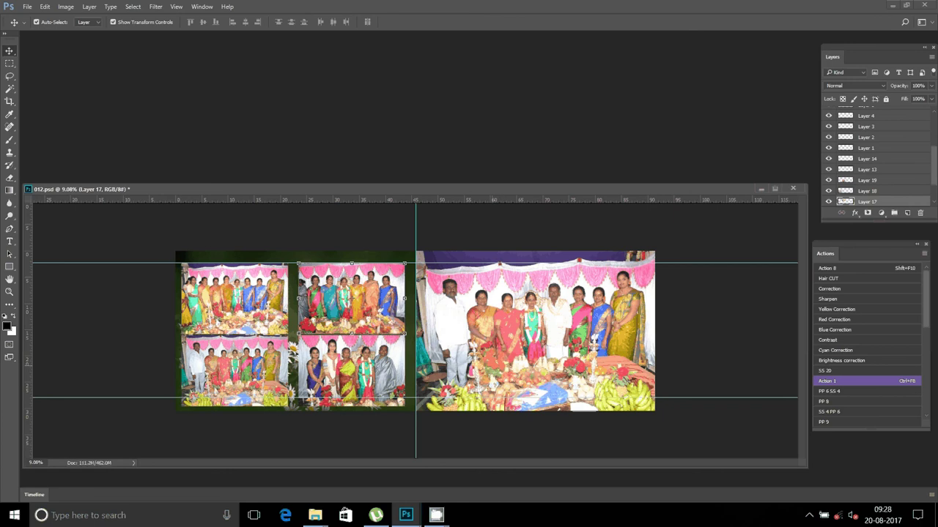
{"action": "left_click", "coordinate": [286, 333]}
{"action": "left_click", "coordinate": [858, 325]}
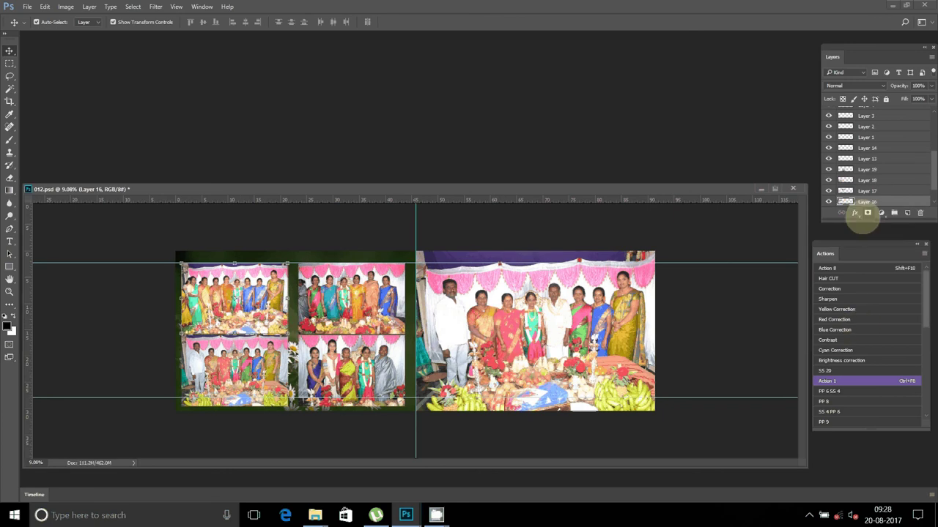
{"action": "left_click", "coordinate": [854, 212]}
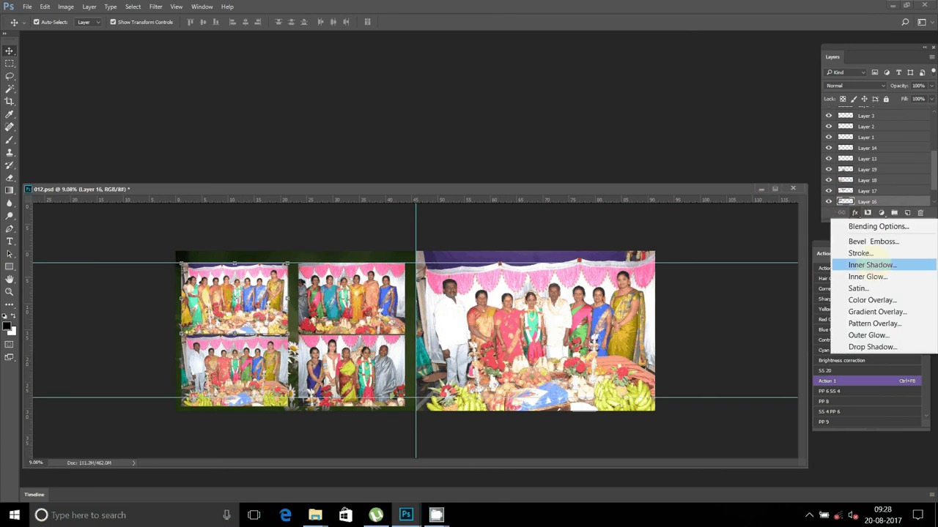
{"action": "left_click", "coordinate": [512, 281]}
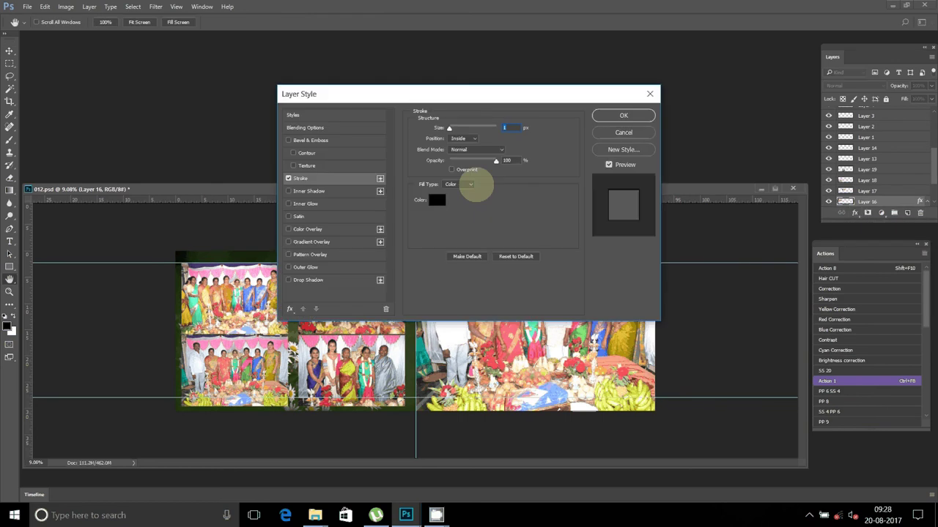
{"action": "left_click", "coordinate": [451, 184]}
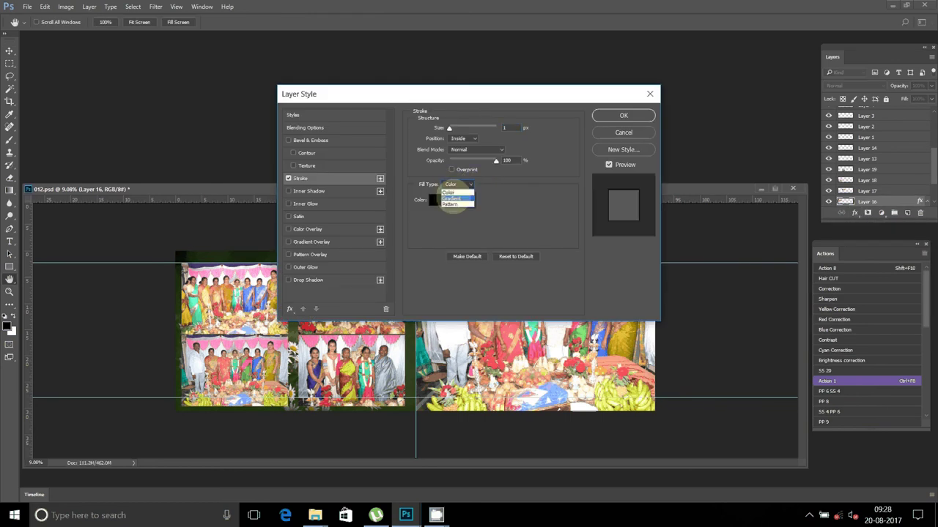
{"action": "left_click", "coordinate": [451, 198]}
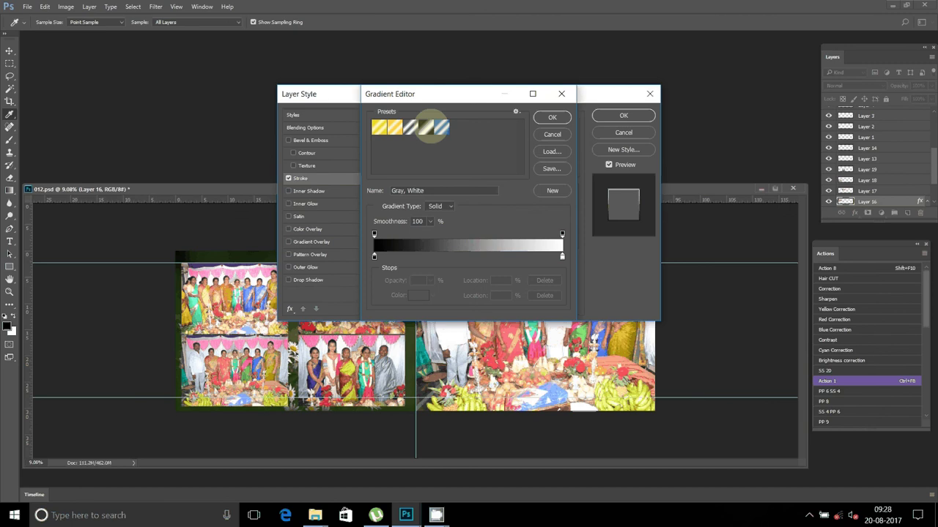
Load the Color Harmonies 1 set, choose the Spectrum gradient, and set stroke size 22 px.
{"action": "left_click", "coordinate": [427, 127]}
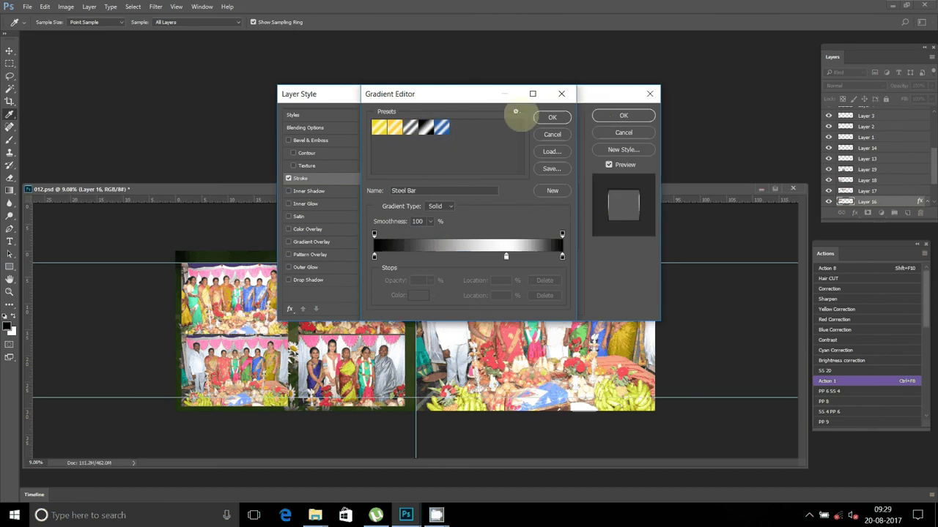
{"action": "left_click", "coordinate": [516, 112]}
{"action": "left_click", "coordinate": [561, 216]}
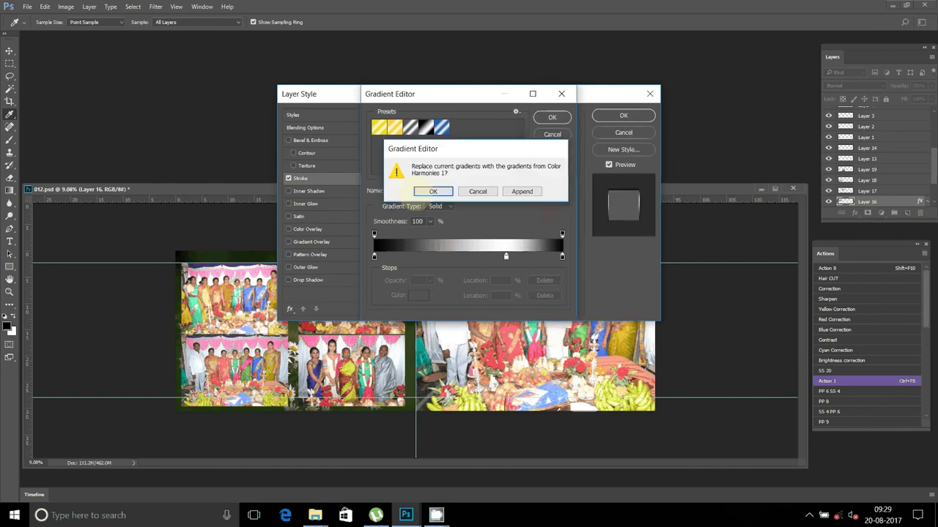
{"action": "left_click", "coordinate": [431, 190]}
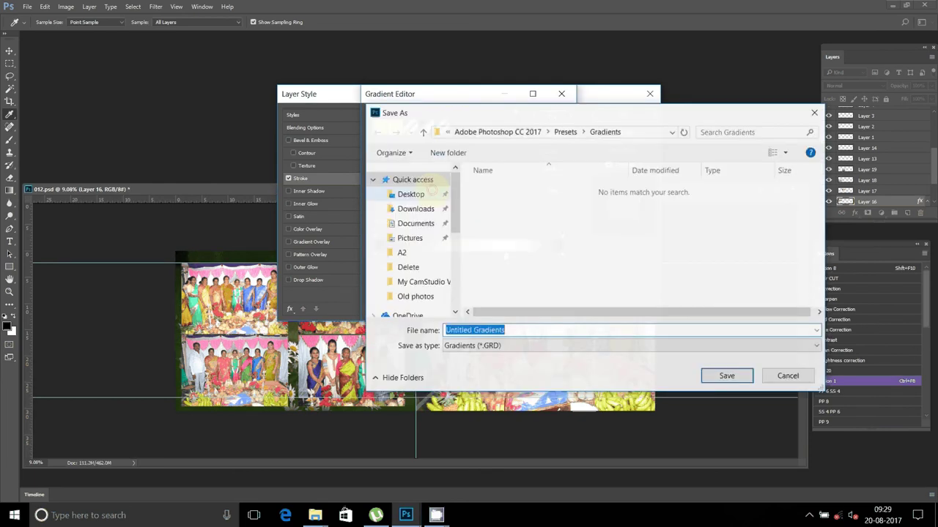
{"action": "key", "text": "Return"}
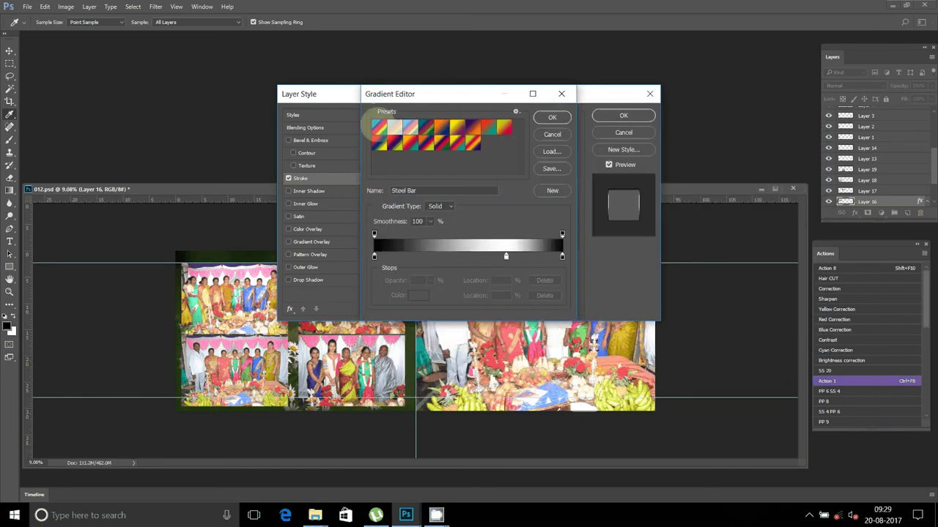
{"action": "left_click", "coordinate": [380, 144]}
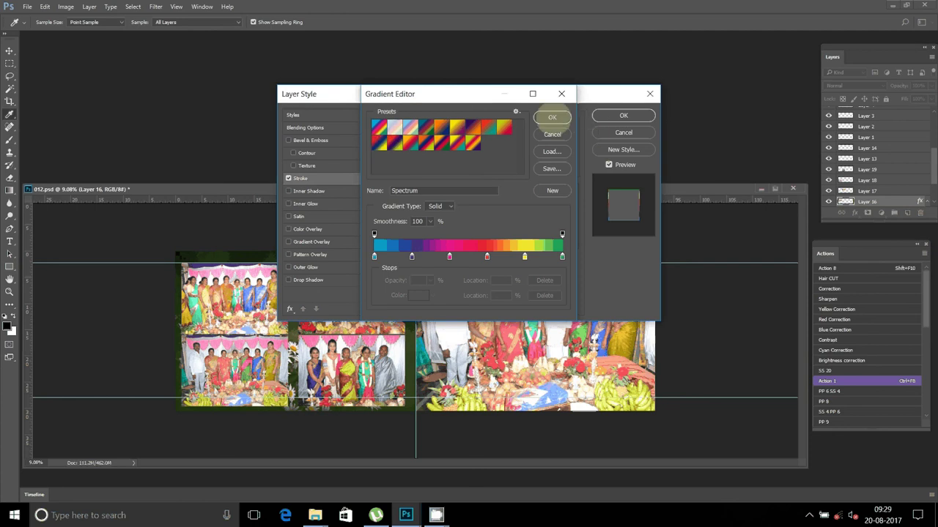
{"action": "left_click", "coordinate": [552, 117]}
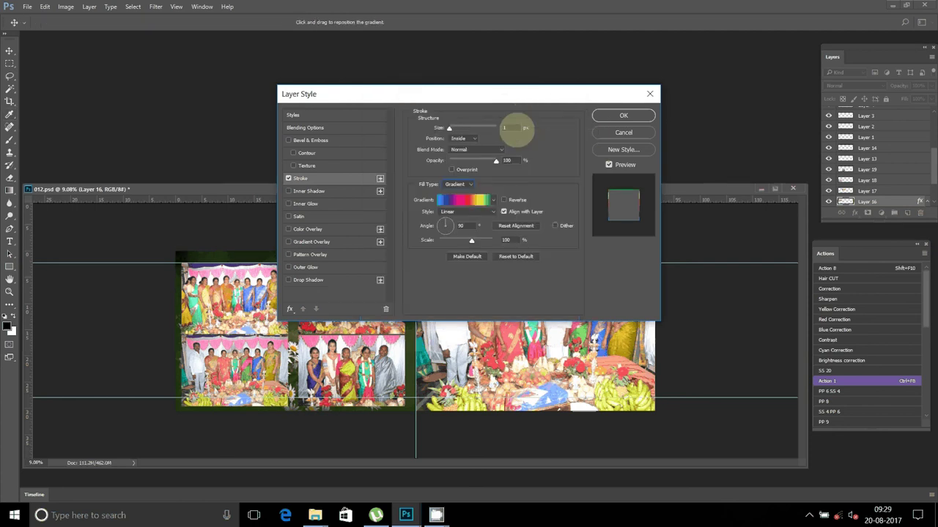
{"action": "double_click", "coordinate": [515, 129]}
{"action": "type", "text": "22"}
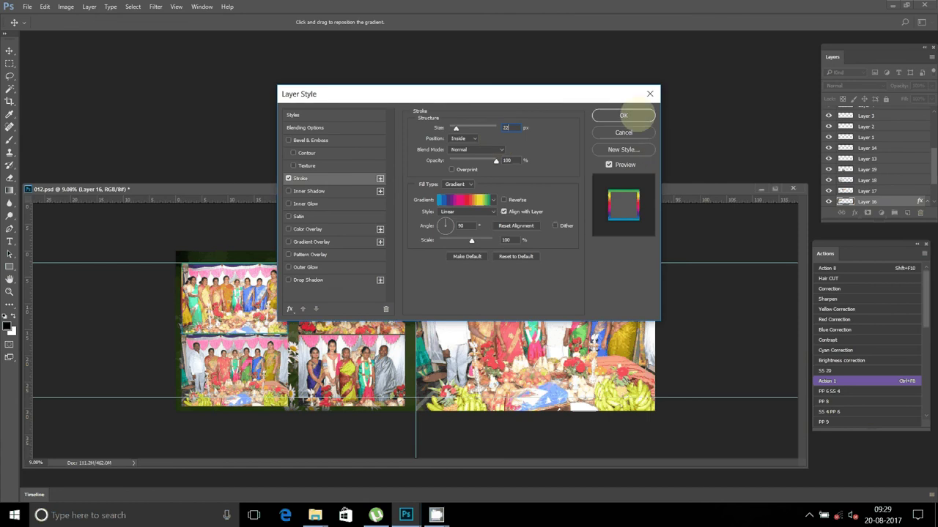
{"action": "left_click", "coordinate": [622, 115]}
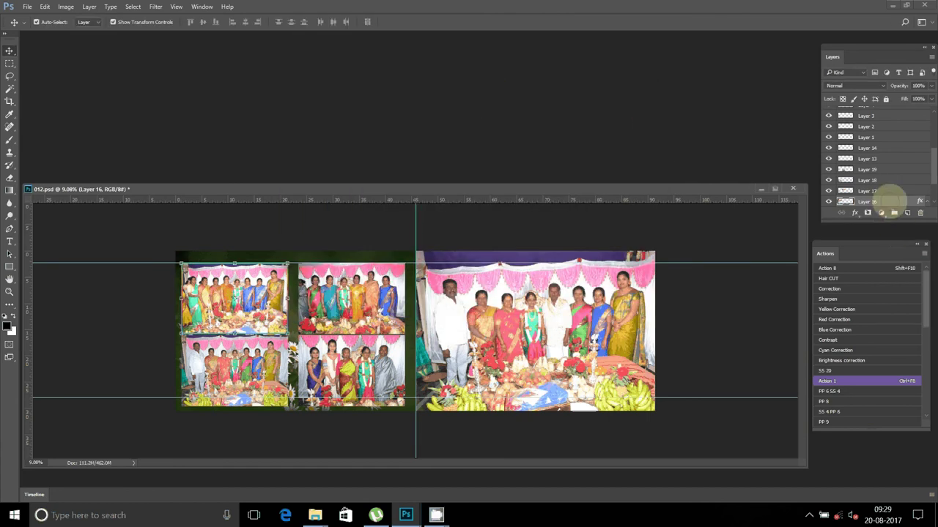
Copy Layer 16's layer style and paste it onto Layers 17 and 18.
{"action": "right_click", "coordinate": [893, 200]}
{"action": "left_click", "coordinate": [777, 331]}
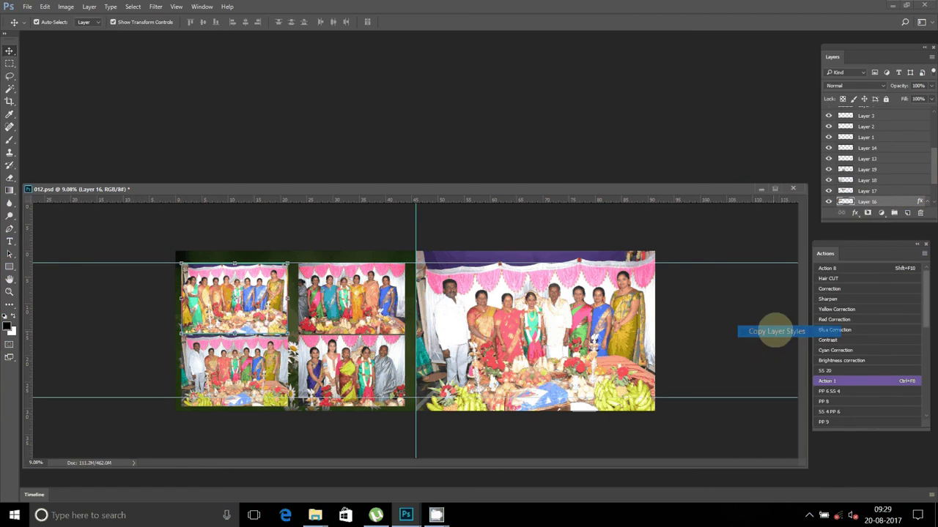
{"action": "left_click", "coordinate": [867, 191]}
{"action": "right_click", "coordinate": [895, 192]}
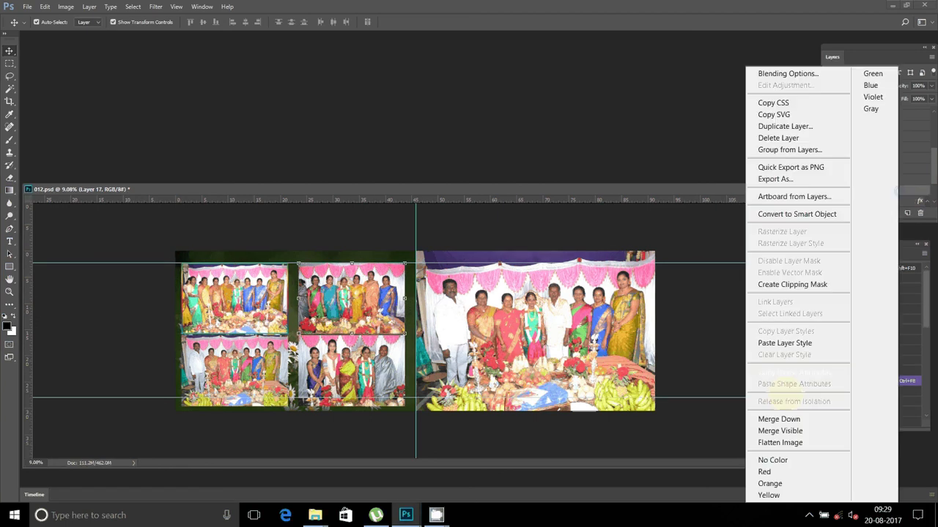
{"action": "left_click", "coordinate": [785, 342]}
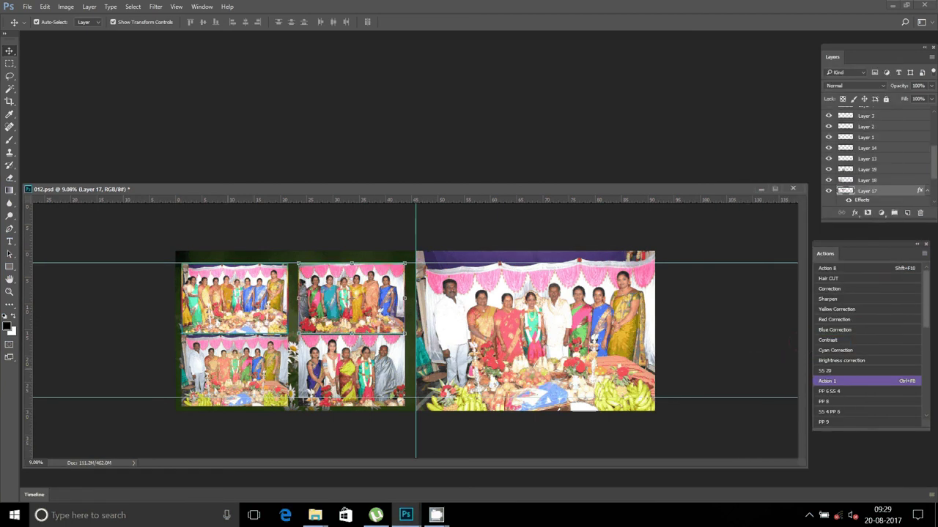
{"action": "left_click", "coordinate": [871, 181]}
{"action": "right_click", "coordinate": [899, 182]}
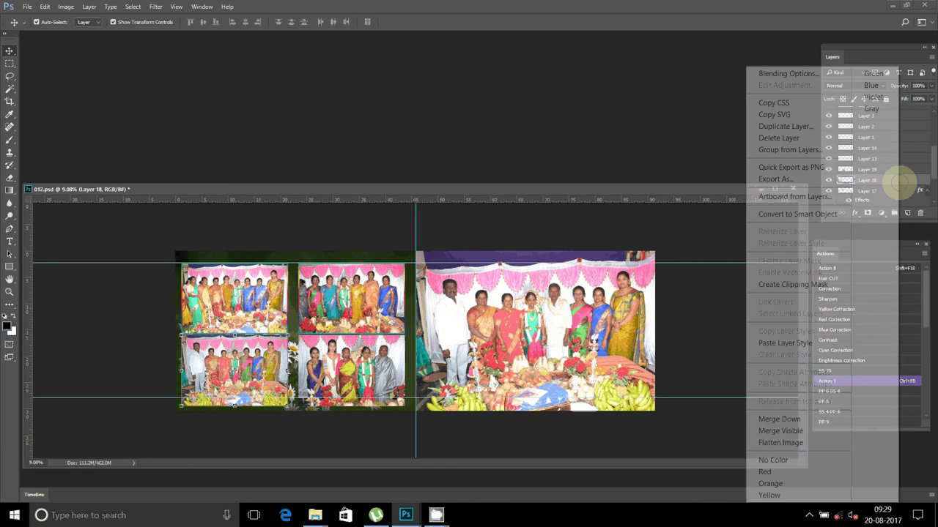
{"action": "left_click", "coordinate": [784, 343]}
Paste the same stroke style onto Layer 19 and the large right photo, Layer 15.
{"action": "left_click", "coordinate": [915, 170]}
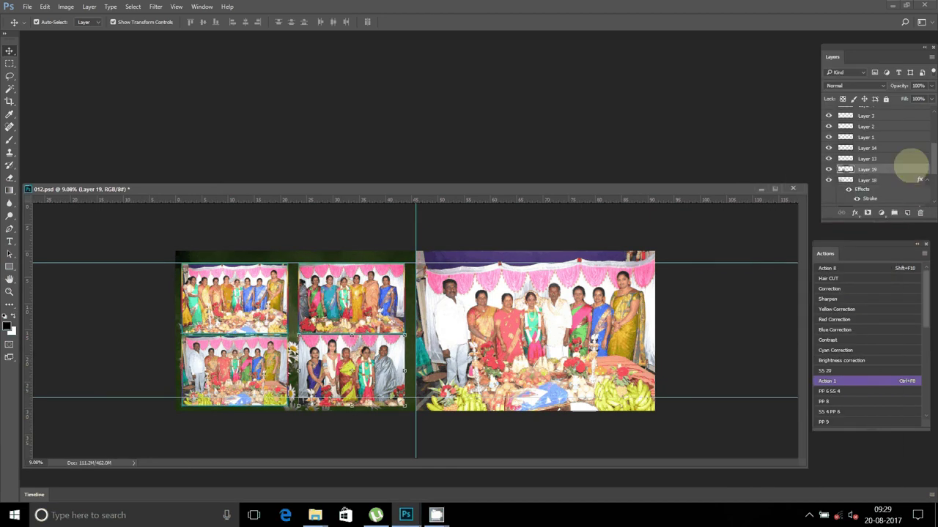
{"action": "right_click", "coordinate": [915, 169]}
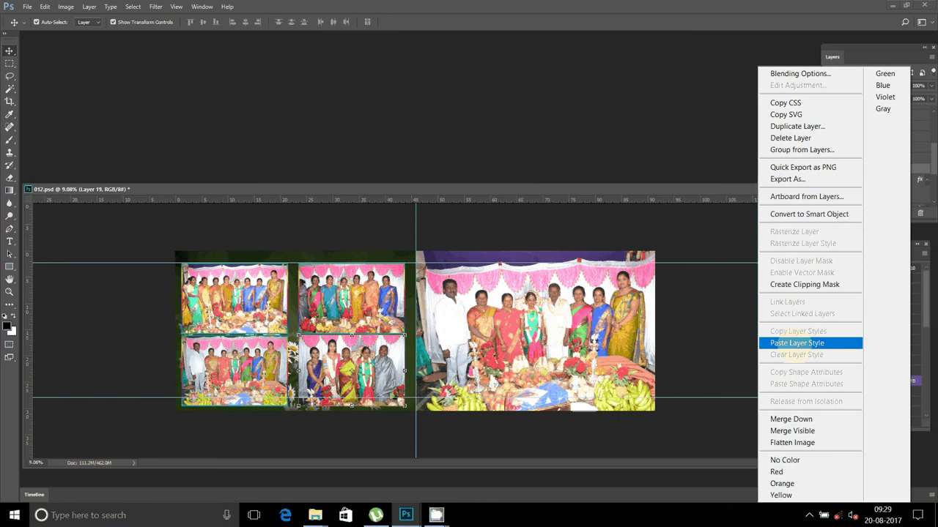
{"action": "left_click", "coordinate": [794, 343]}
{"action": "left_click", "coordinate": [906, 200]}
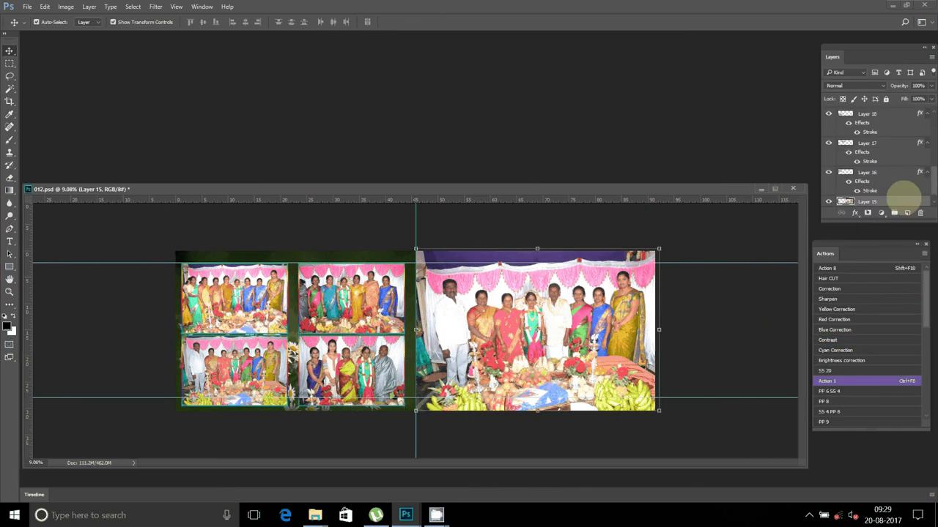
{"action": "right_click", "coordinate": [906, 198]}
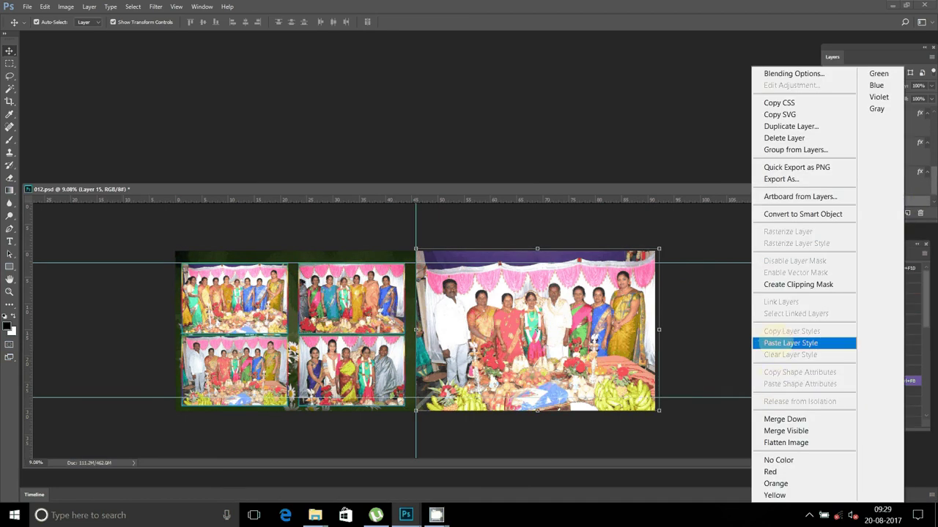
{"action": "left_click", "coordinate": [791, 343]}
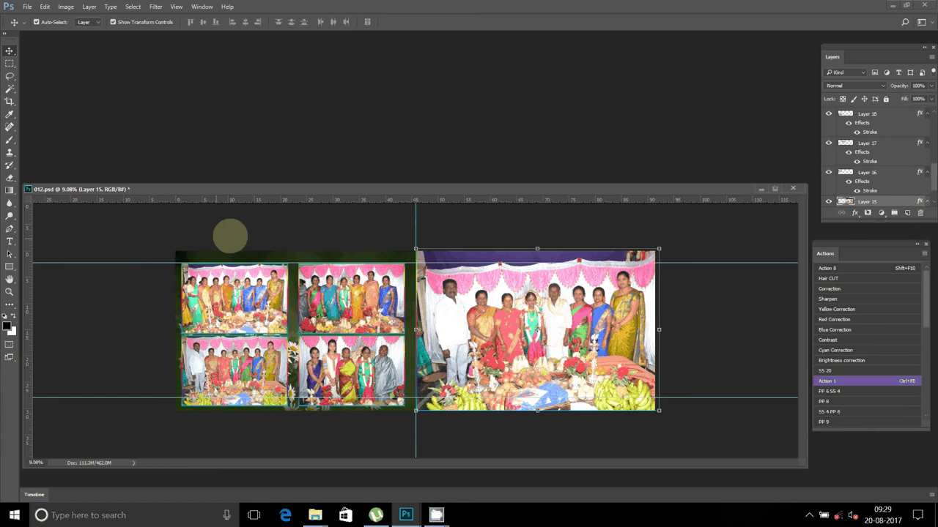
Flatten the image and begin Save As in the A2 folder on DATA (D:).
{"action": "left_click", "coordinate": [89, 7]}
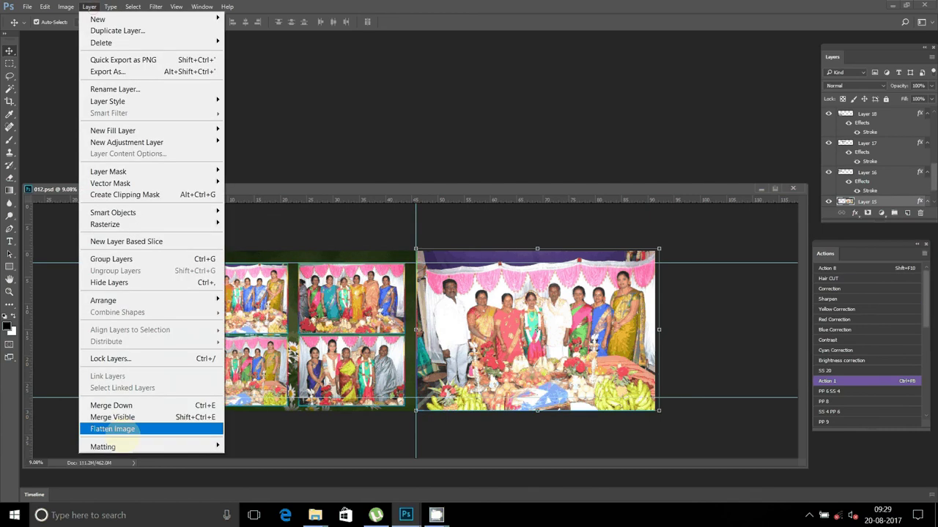
{"action": "left_click", "coordinate": [122, 414]}
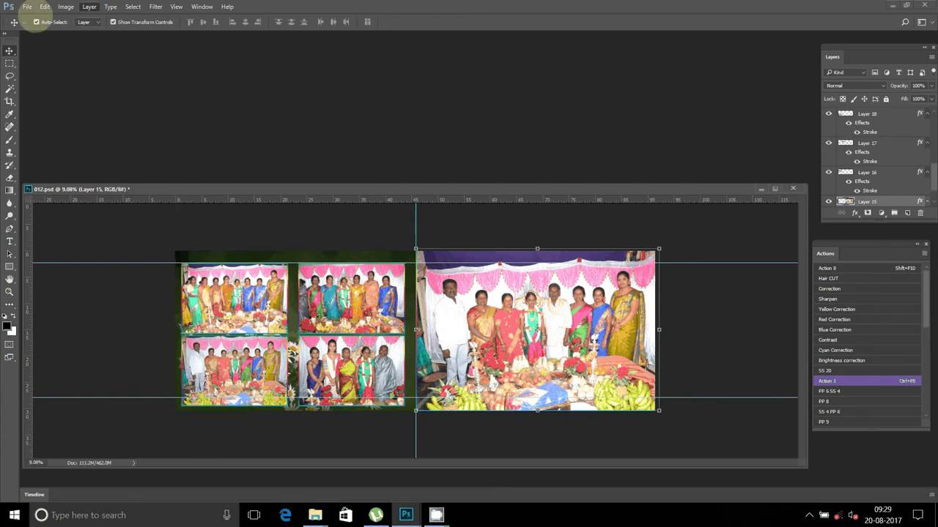
{"action": "left_click", "coordinate": [27, 7]}
{"action": "left_click", "coordinate": [40, 141]}
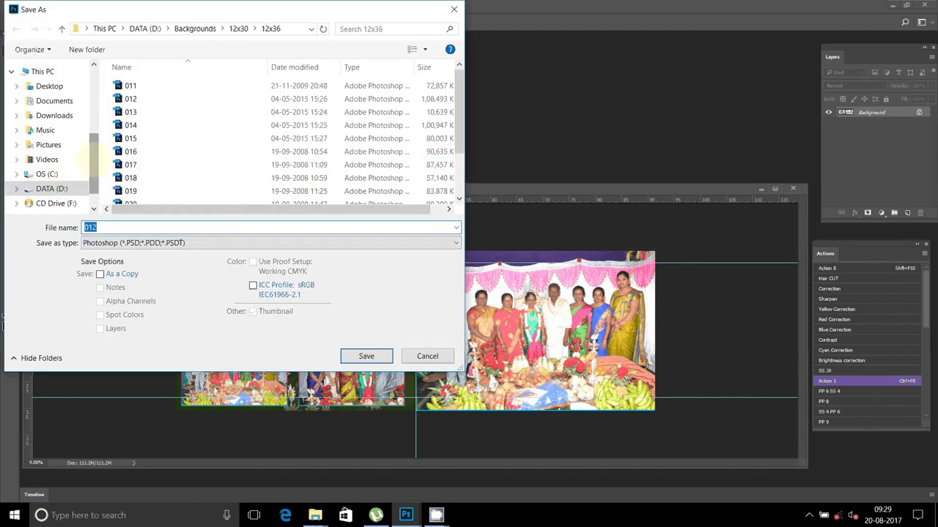
{"action": "left_click_drag", "start_coordinate": [94, 150], "coordinate": [94, 162]}
{"action": "left_click", "coordinate": [77, 153]}
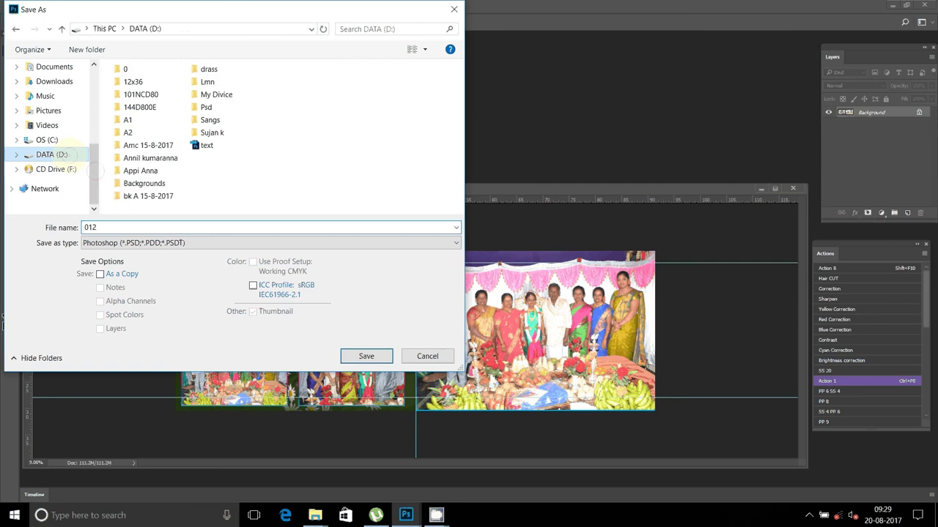
{"action": "left_click", "coordinate": [129, 132]}
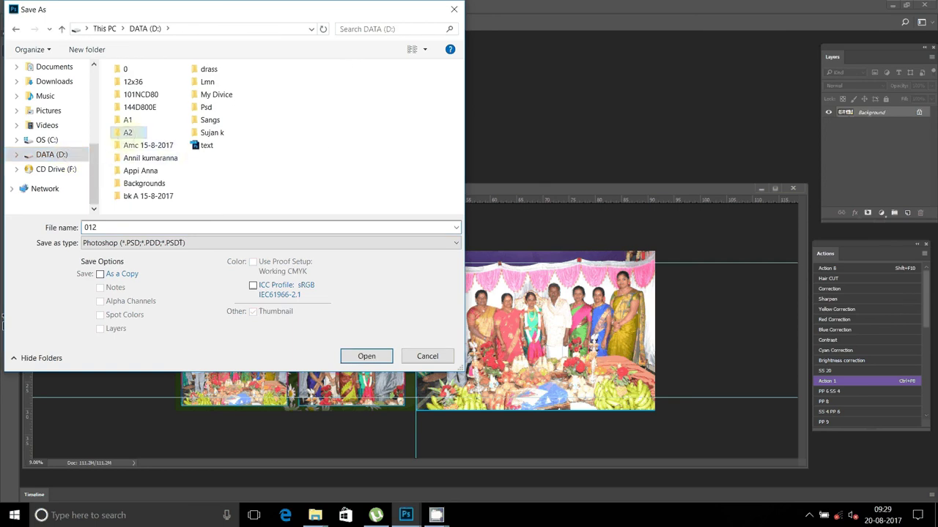
{"action": "left_click", "coordinate": [367, 356]}
Save the spread as JPEG '07' and confirm it appears in A2.
{"action": "left_click", "coordinate": [189, 243]}
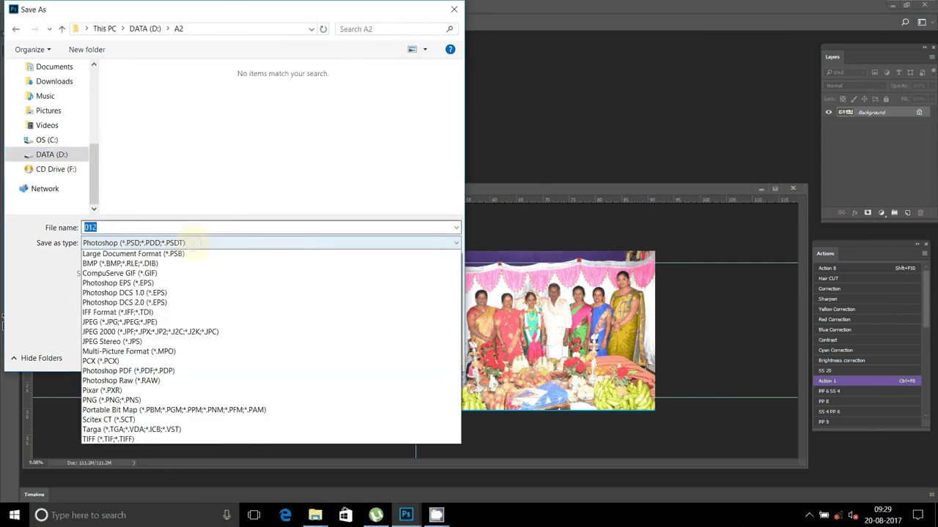
{"action": "left_click", "coordinate": [176, 333]}
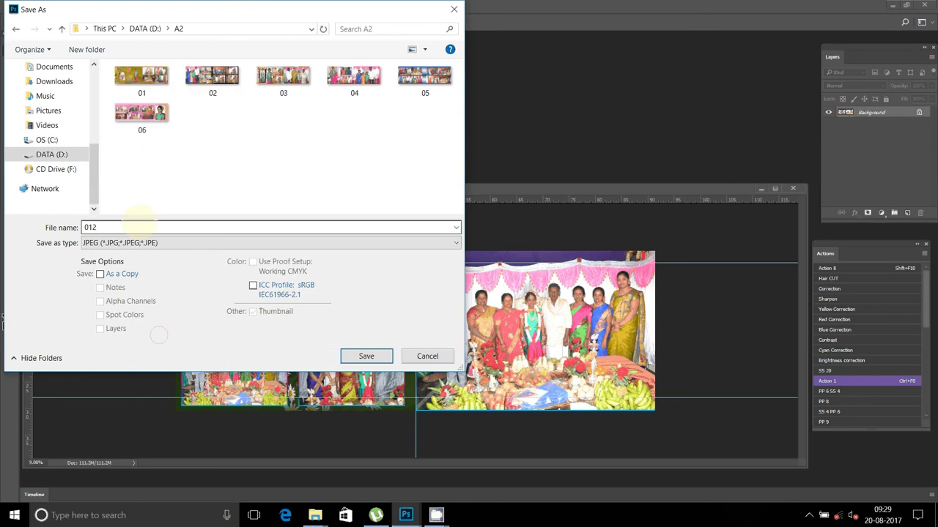
{"action": "type", "text": "0"}
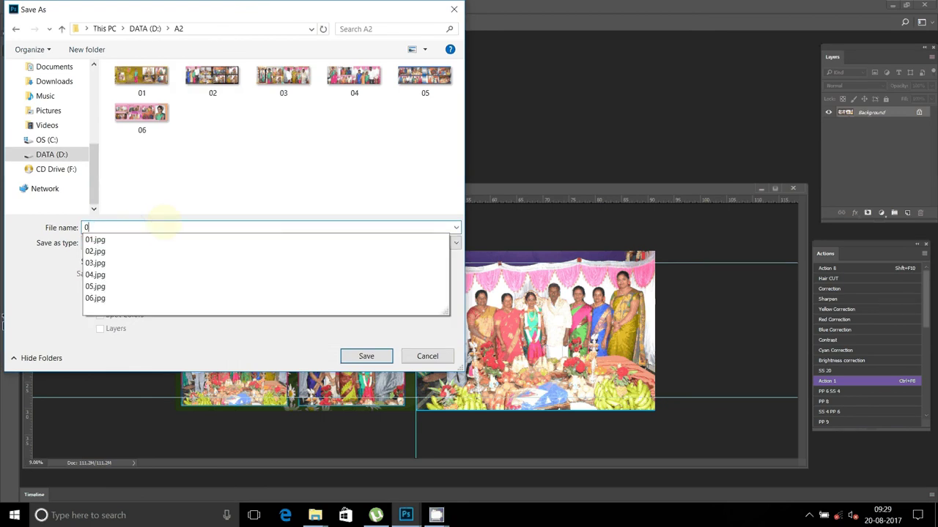
{"action": "type", "text": "7"}
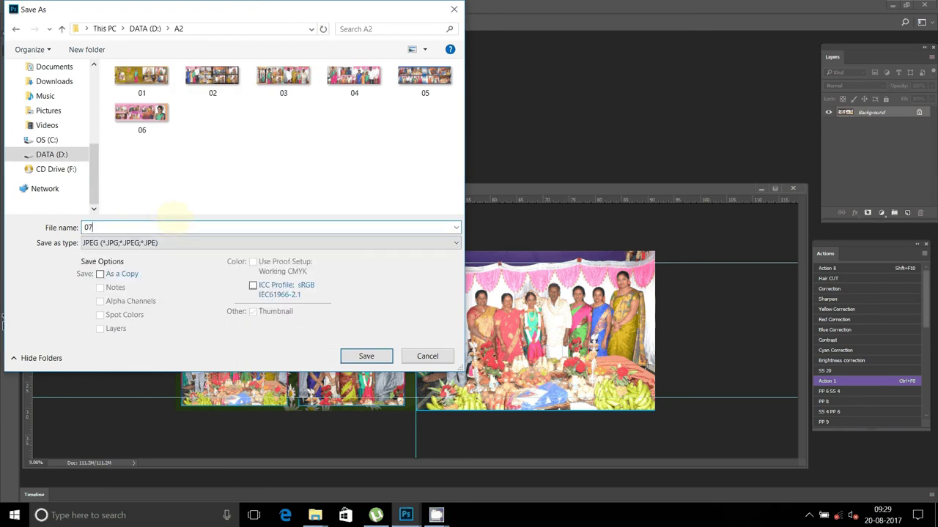
{"action": "left_click", "coordinate": [366, 356]}
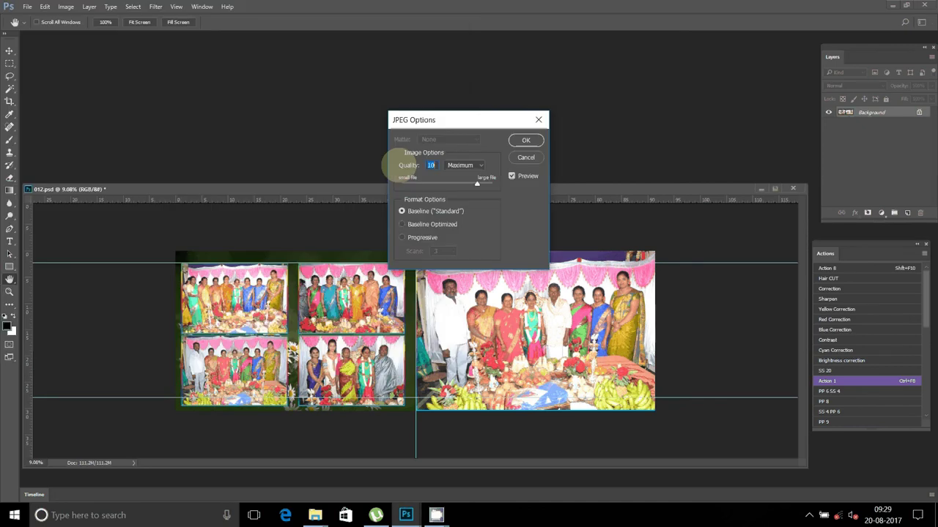
{"action": "left_click", "coordinate": [525, 140]}
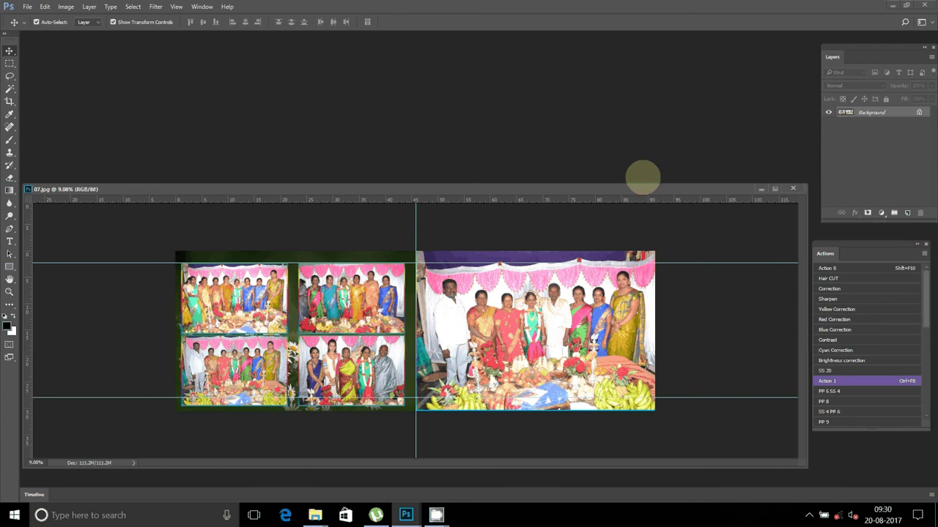
{"action": "key", "text": "ctrl+o"}
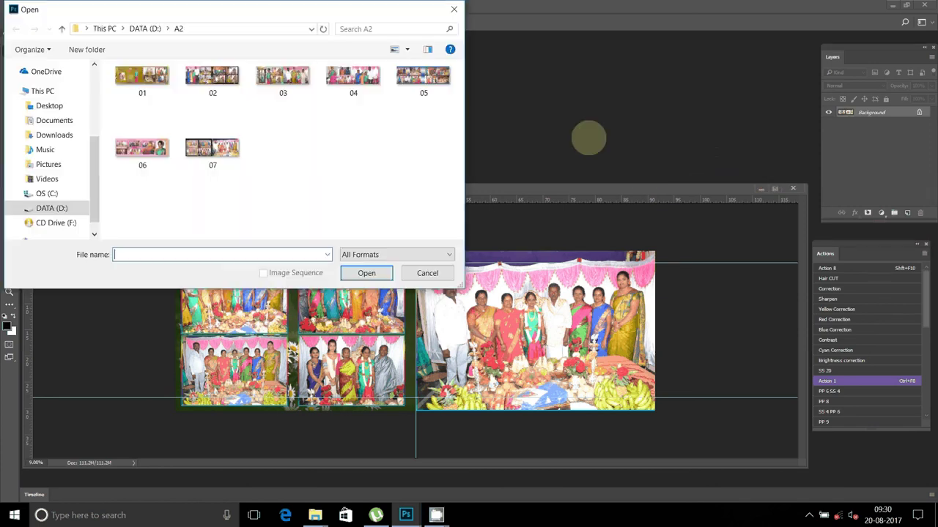
{"action": "key", "text": "Escape"}
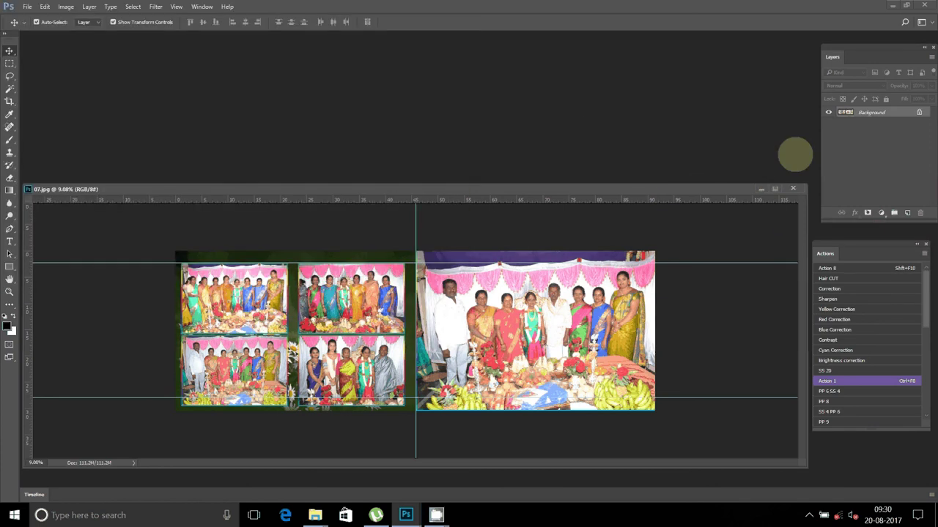